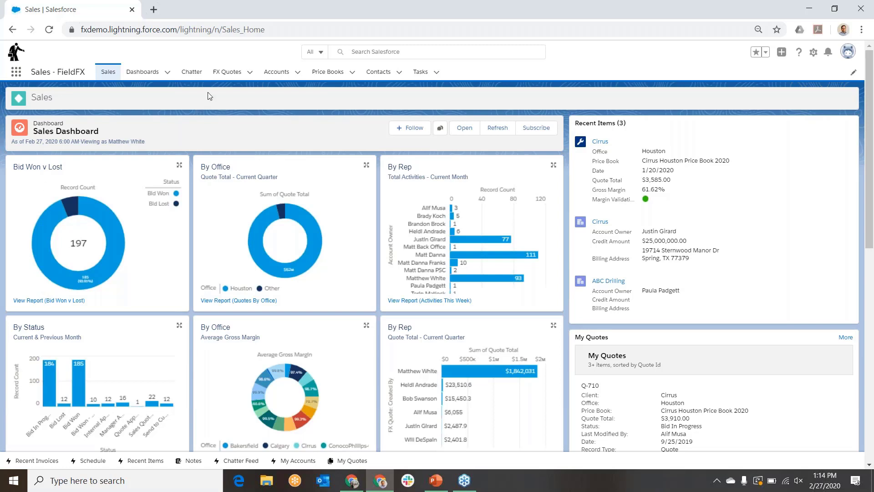
Step: Open the Cirrus quote Q-742 from the recent FX quotes
click(249, 72)
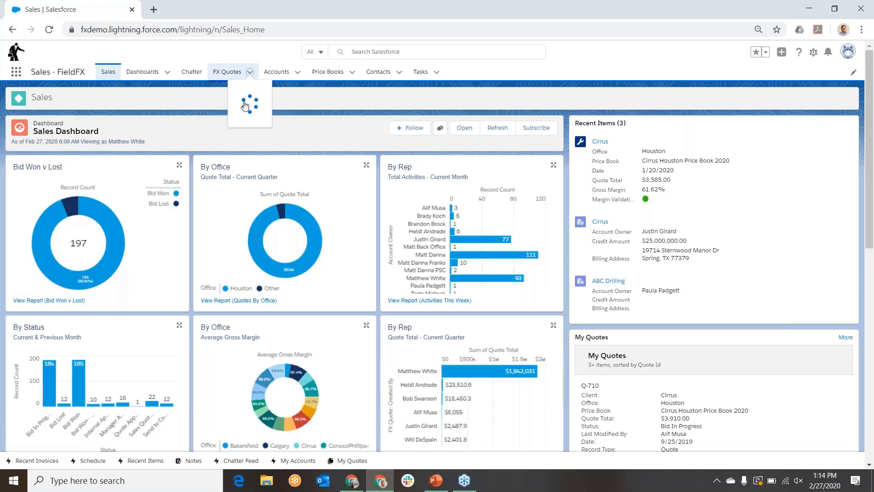
click(236, 125)
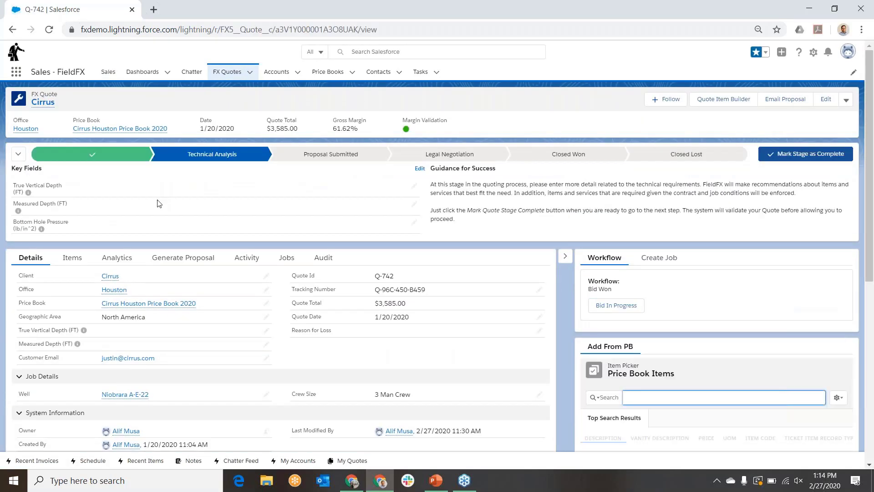
mouse_move(170, 305)
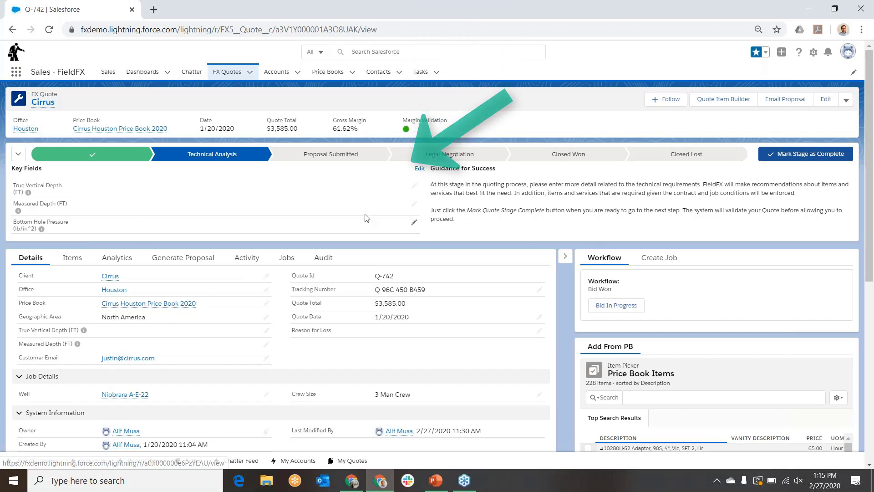
Step: Set the quote's key fields to True Vertical Depth 12,000, Measured Depth 12,000 and Bottom Hole Pressure 10,000, and save them
click(411, 190)
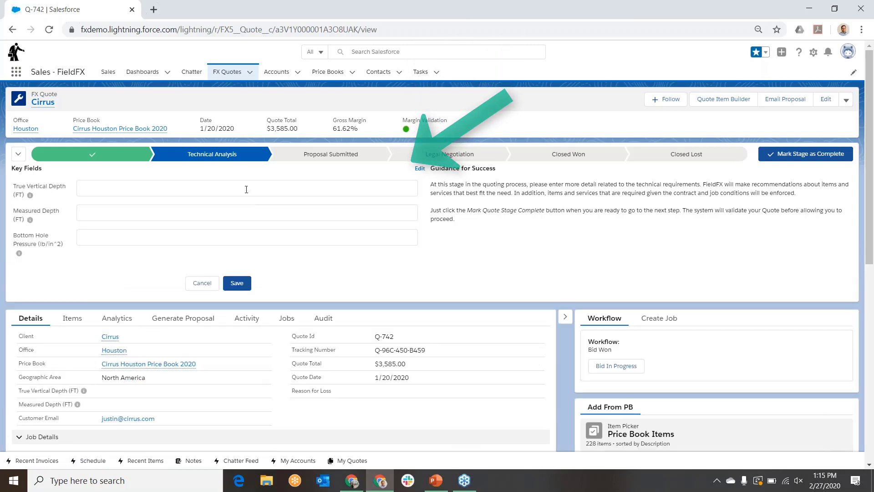
text(12)
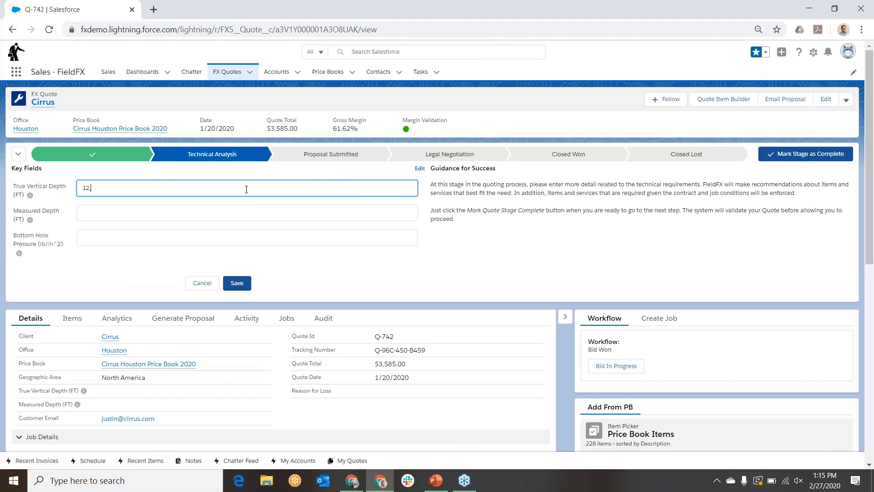
text(,000)
key(Tab)
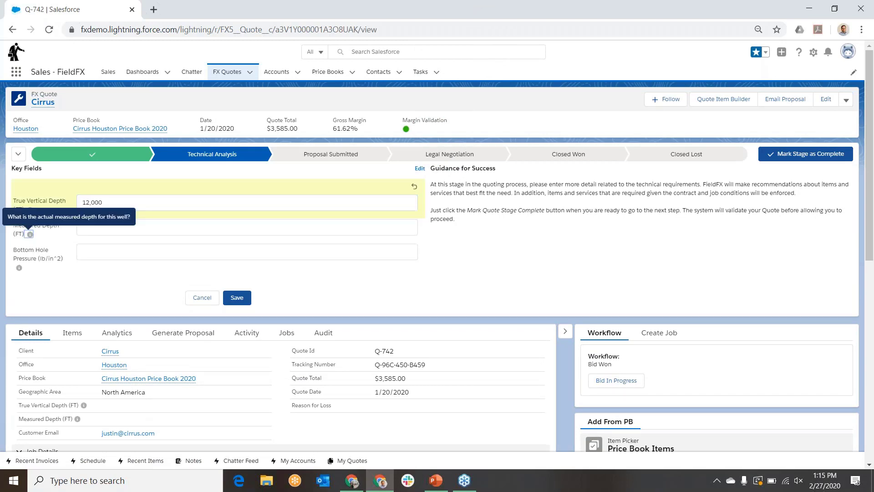
key(Tab)
text(12)
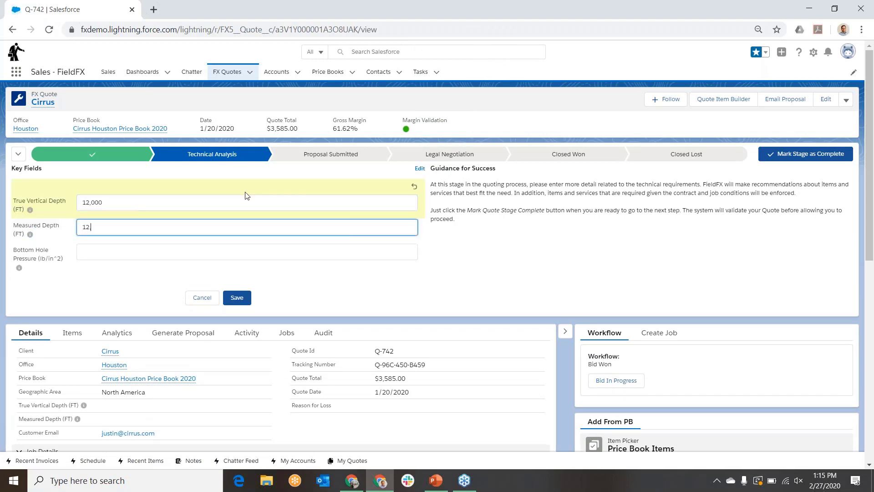
text(,000)
click(196, 250)
text(10,000)
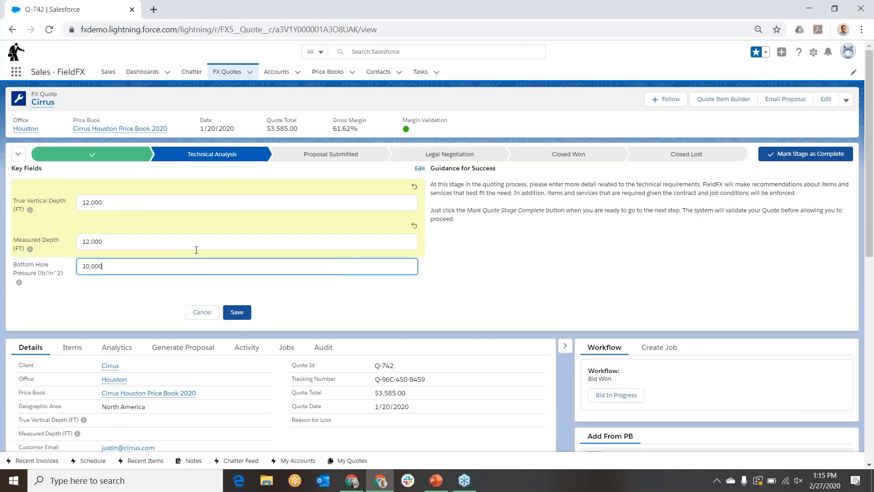
click(245, 319)
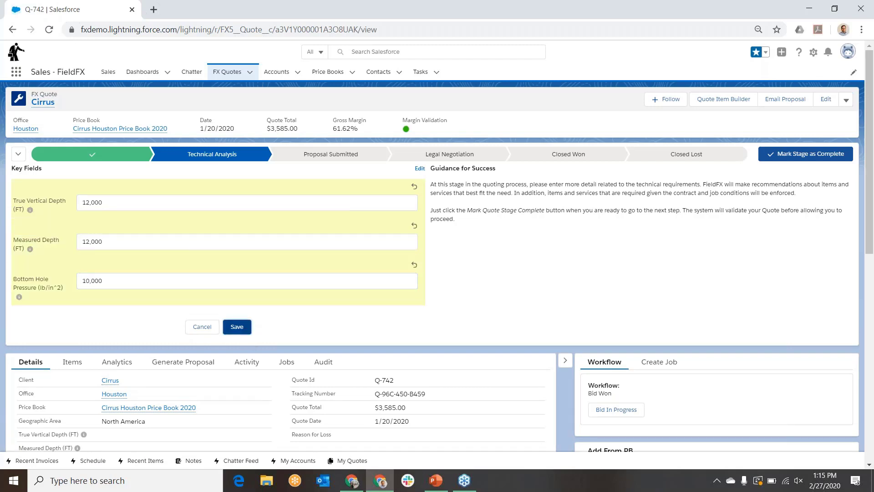
click(237, 327)
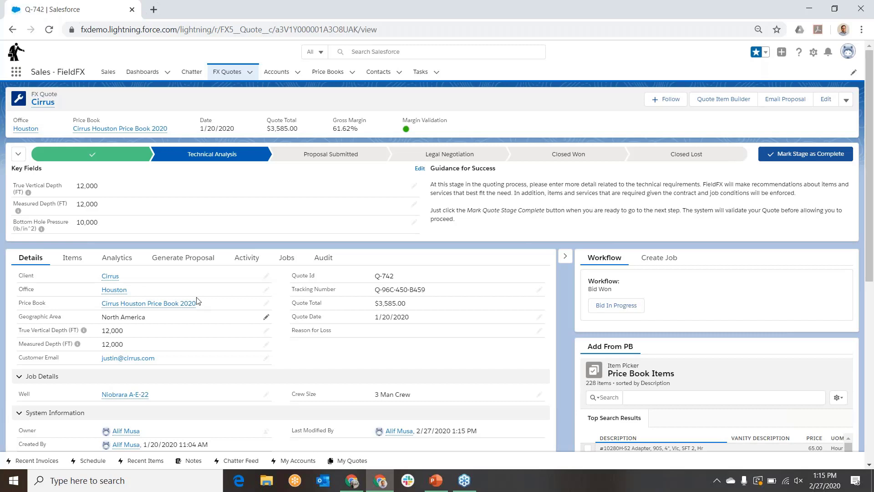
Step: Show the quote's items and set the discount of item WR106, 2" Air Diaphragm, to 25%
click(72, 258)
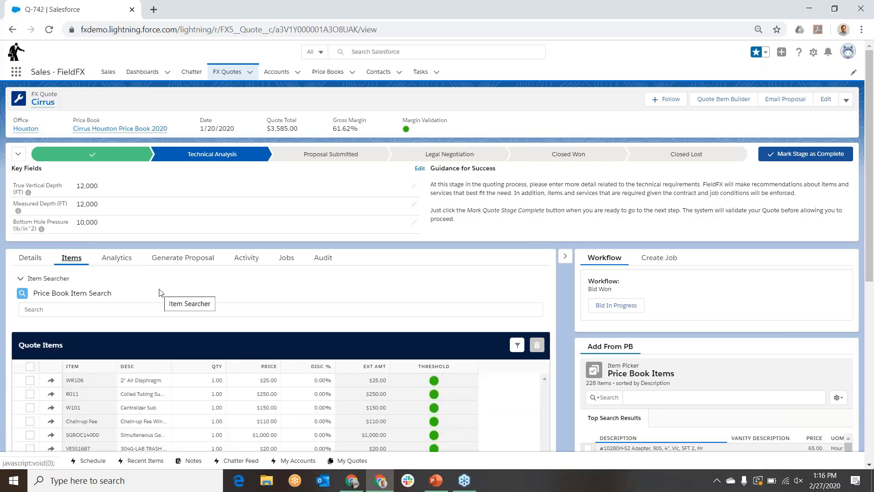
scroll(159, 292, down, 3)
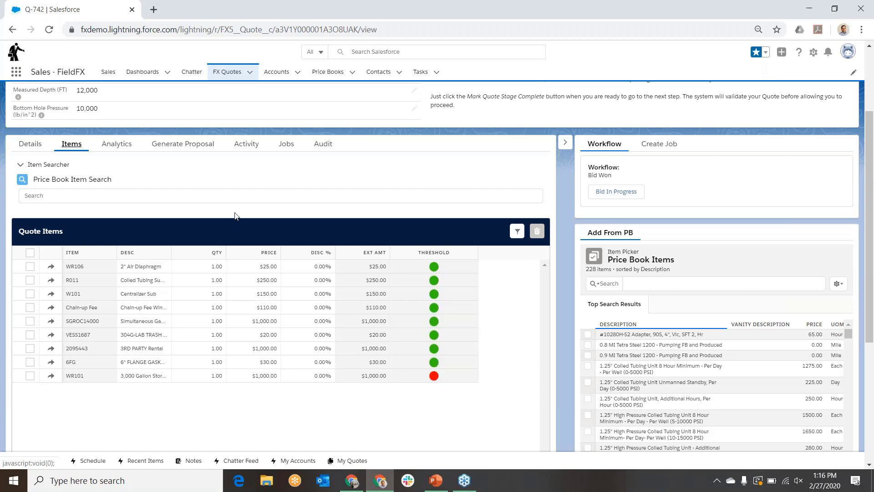
scroll(235, 215, up, 3)
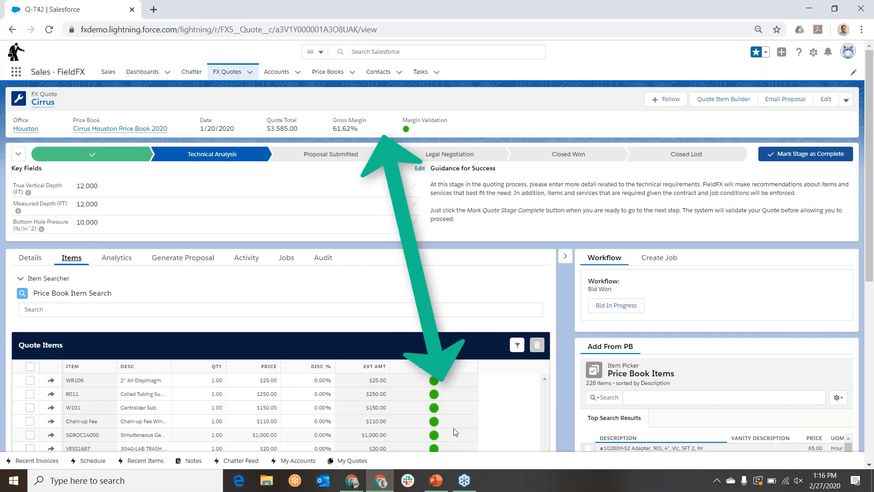
scroll(455, 427, down, 1)
scroll(457, 426, down, 2)
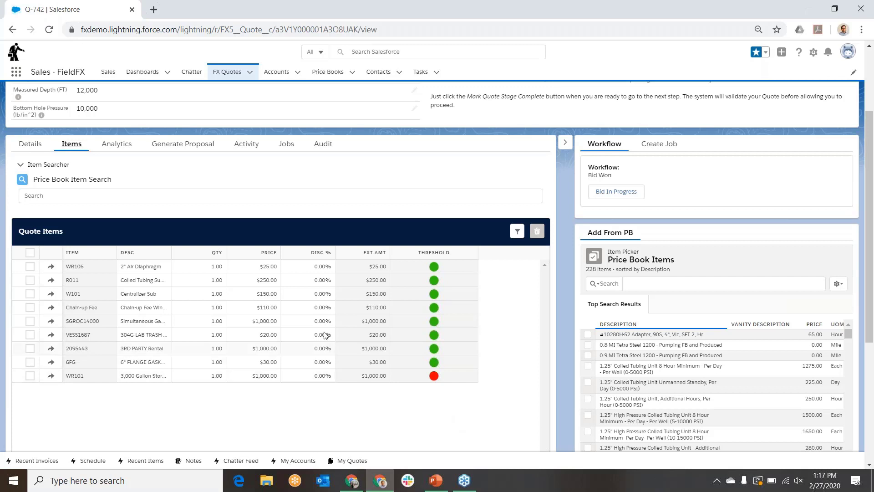
click(318, 269)
text(25)
key(Return)
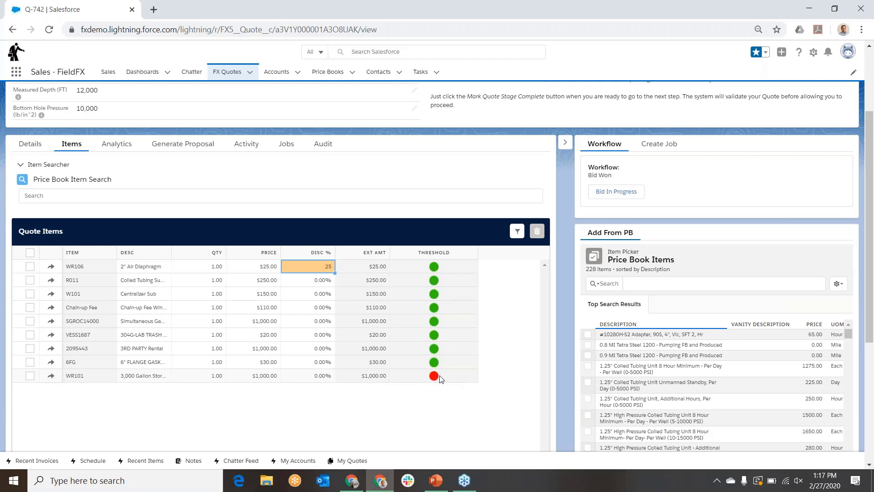
Step: Set the price of quote item WR101, the 3,000 gallon storage tank, to 2500
click(255, 380)
key(BackSpace)
key(BackSpace)
key(BackSpace)
text(2500)
key(Return)
Step: Generate the quote's proposal with the 1. Quote report and review it down to the signature boxes
click(182, 145)
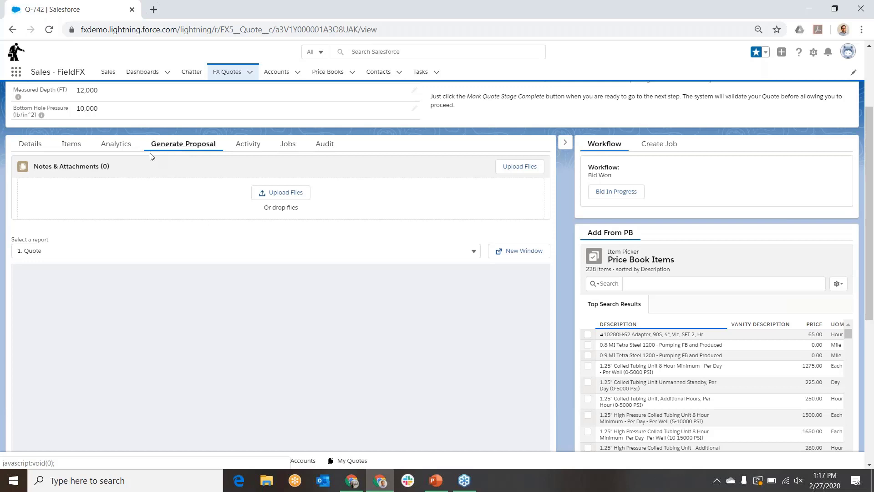
scroll(152, 162, down, 1)
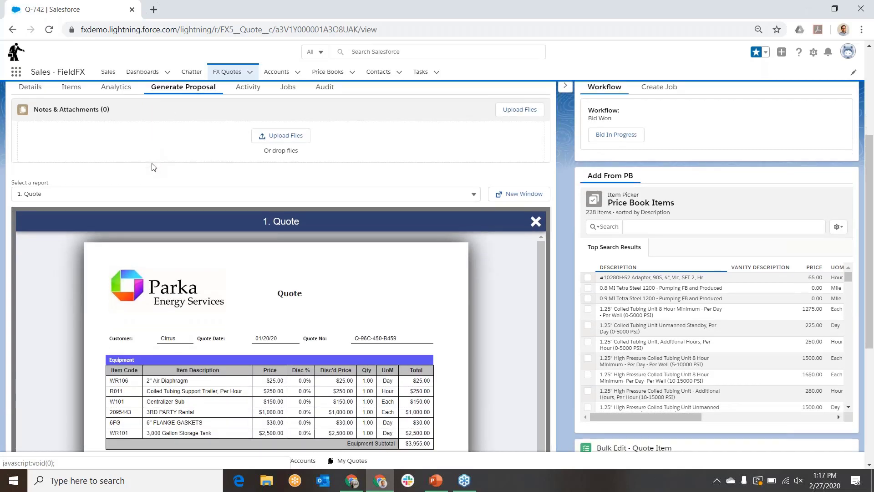
scroll(153, 167, down, 2)
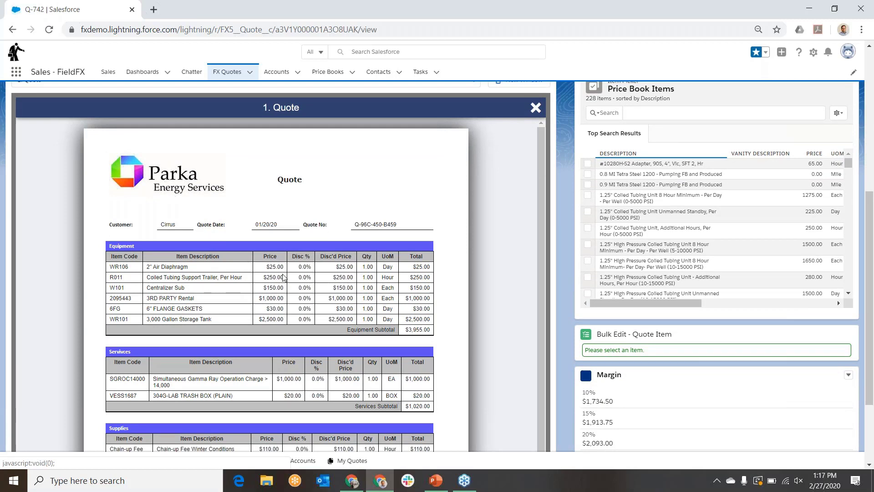
scroll(282, 255, down, 3)
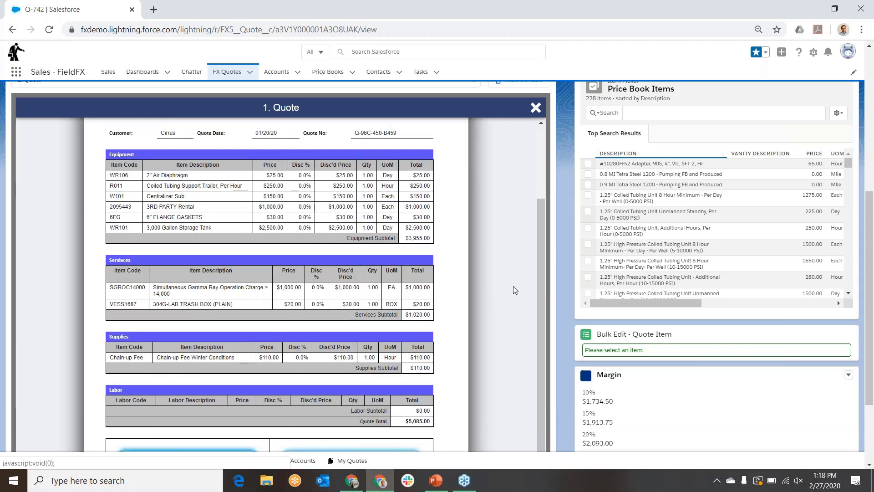
scroll(512, 286, down, 2)
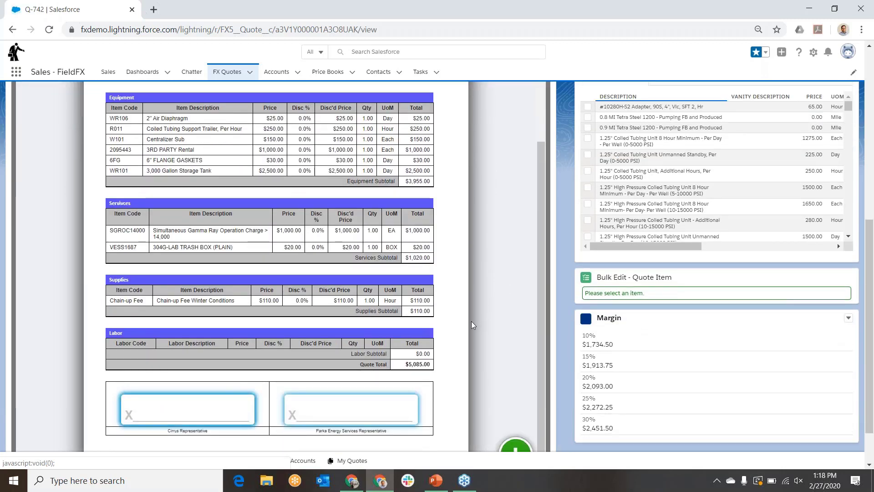
Step: Draw and add a signature for the Parka Energy Services representative on the quote document
click(383, 405)
mouse_move(218, 210)
mouse_down()
mouse_move(234, 184)
mouse_move(251, 200)
mouse_move(361, 202)
mouse_up()
scroll(441, 247, down, 2)
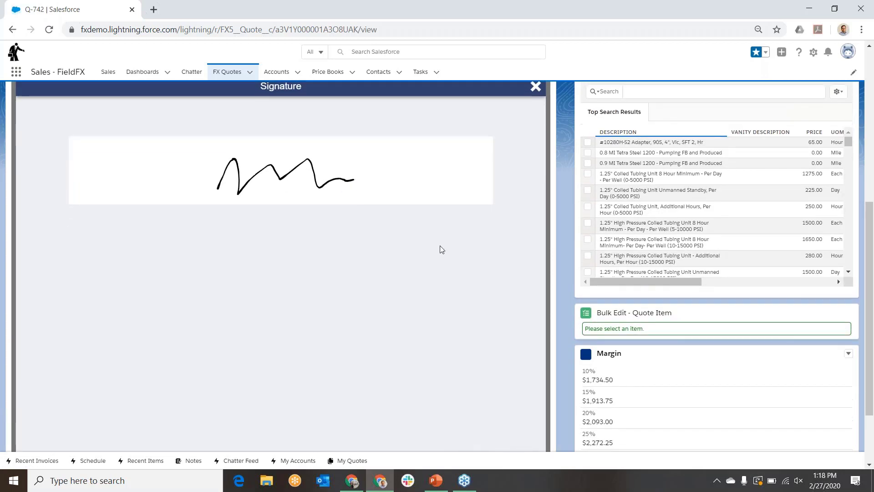
scroll(436, 250, down, 2)
click(515, 401)
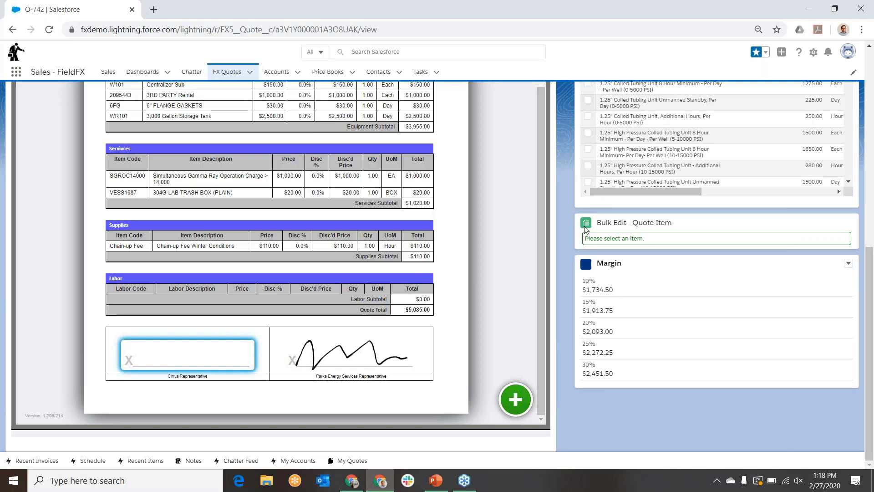
Step: Switch to the Operations - FieldFX app and open the Cirrus Well Service Job record
scroll(586, 229, up, 4)
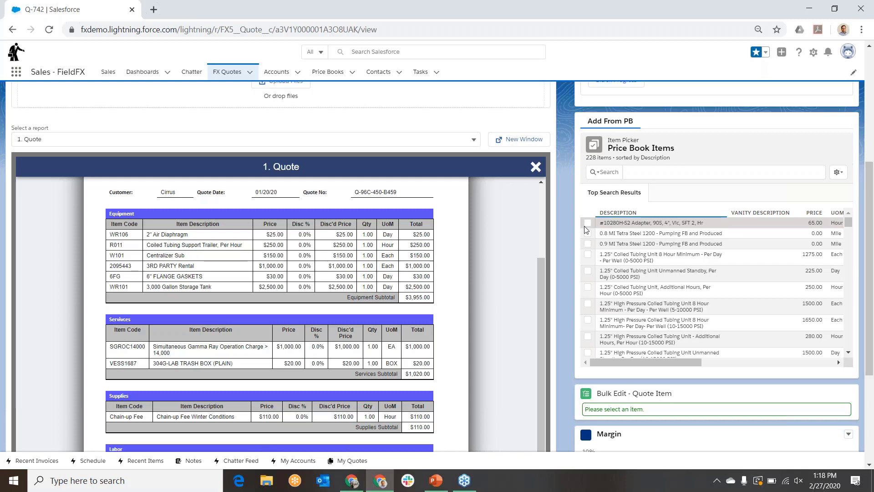
click(15, 78)
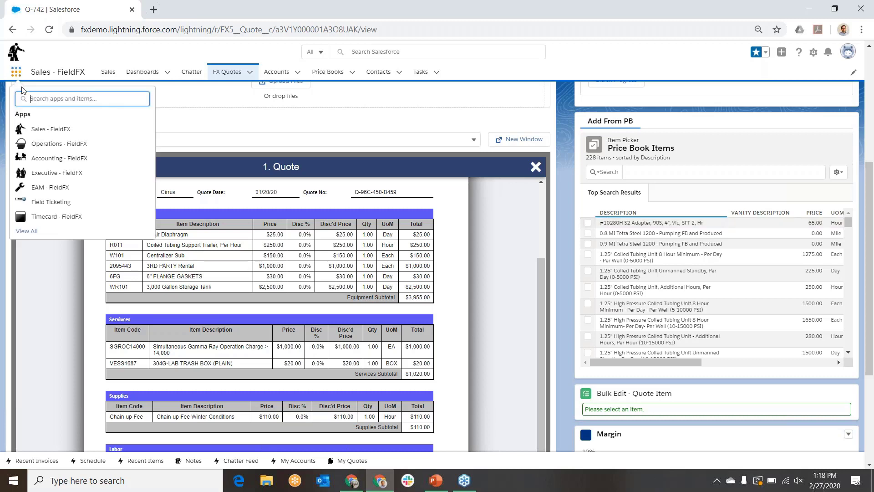
click(46, 144)
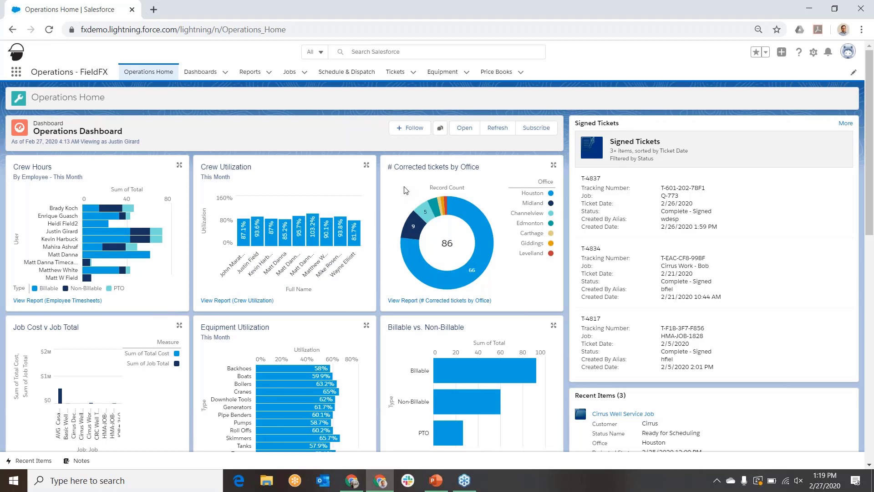
click(304, 75)
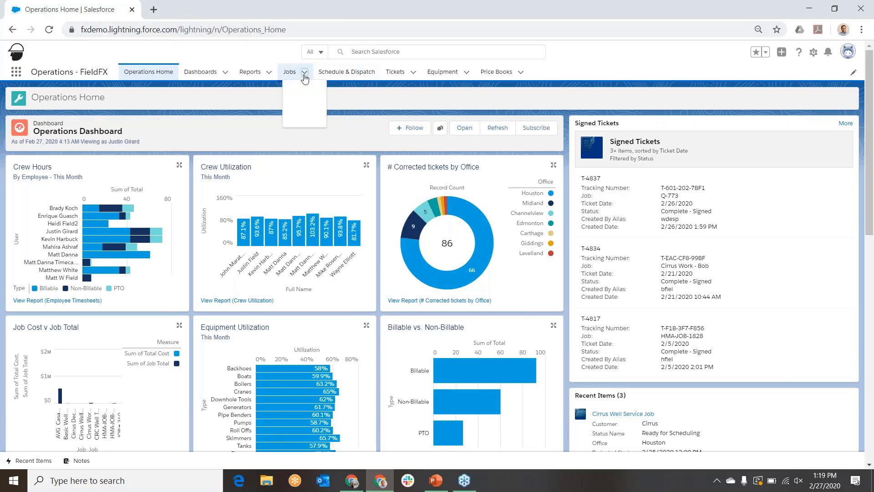
click(306, 118)
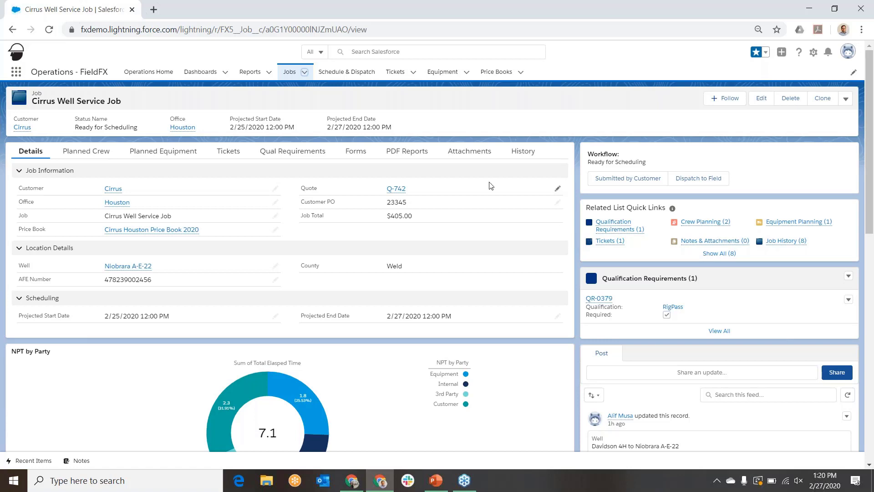
Step: Open the job scheduling and dispatch board and select the Cirrus Well Service Job starting February 25
click(365, 74)
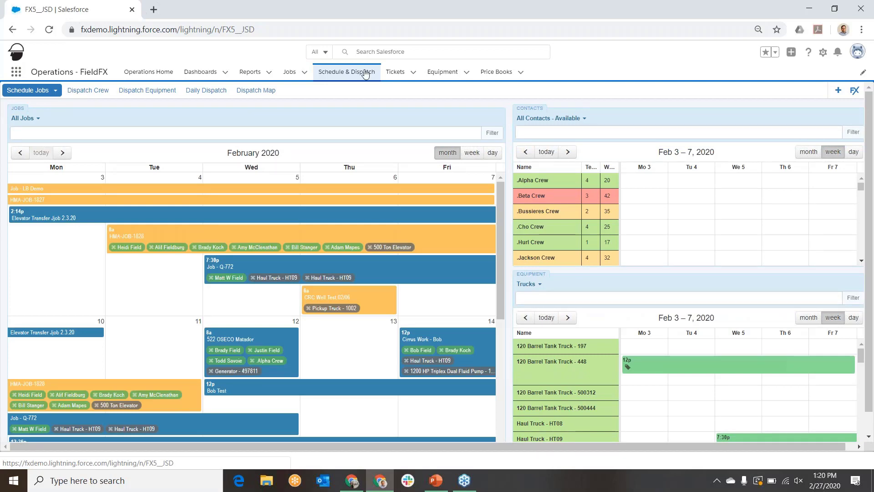
scroll(378, 303, down, 4)
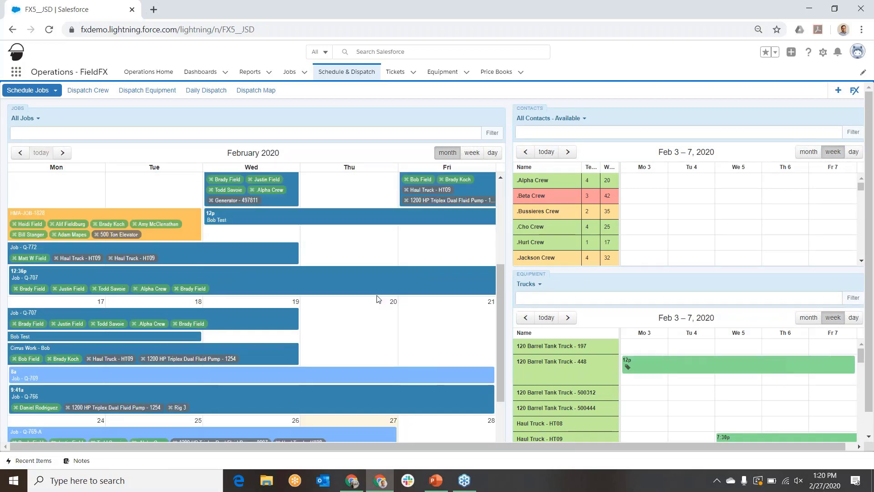
scroll(378, 299, down, 2)
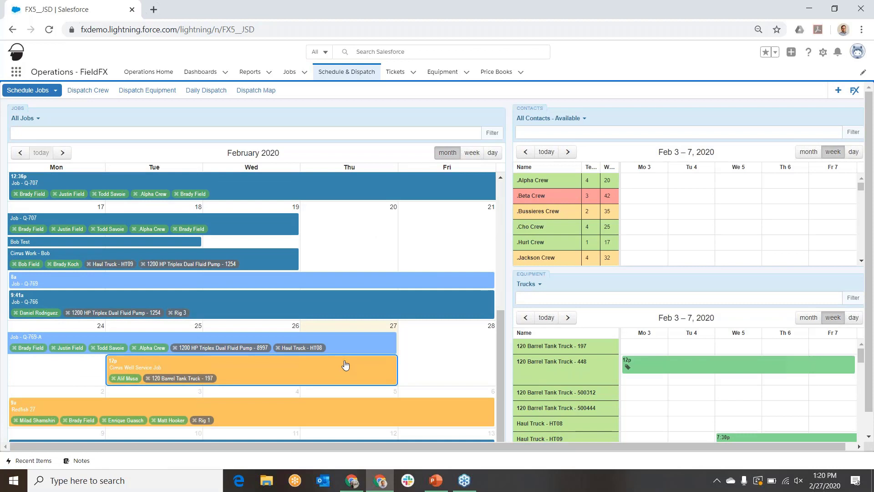
click(345, 364)
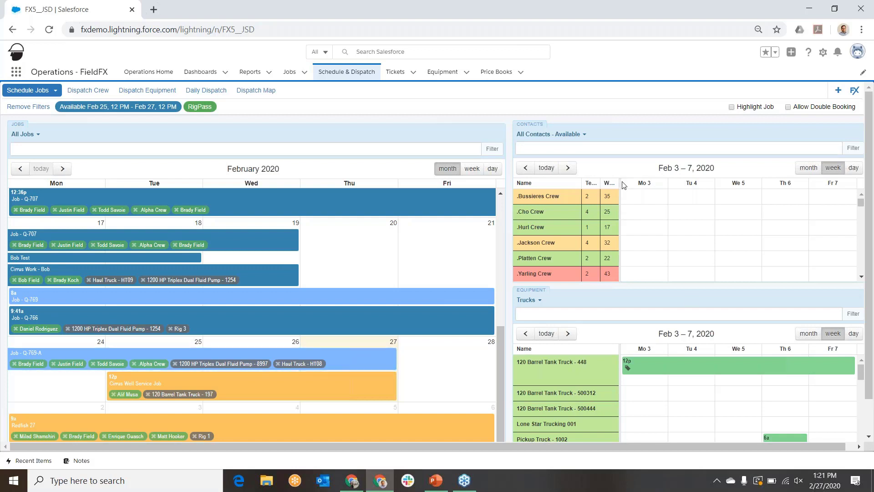
Step: Widen the contacts' Tech Lvl and Wkly Hrs columns and schedule the available level 3 contact with 22 weekly hours on the Cirrus Well Service Job
drag(627, 183, 662, 183)
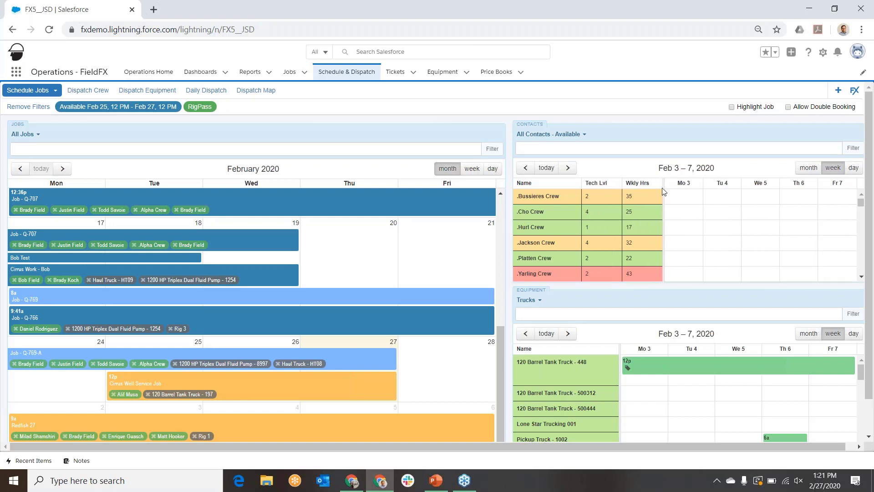
drag(550, 195, 508, 206)
scroll(635, 245, down, 3)
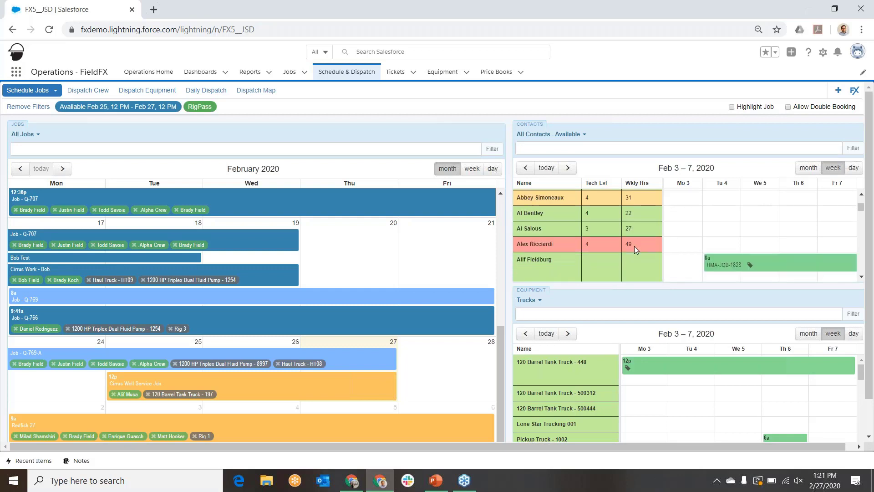
click(545, 229)
drag(544, 229, 286, 390)
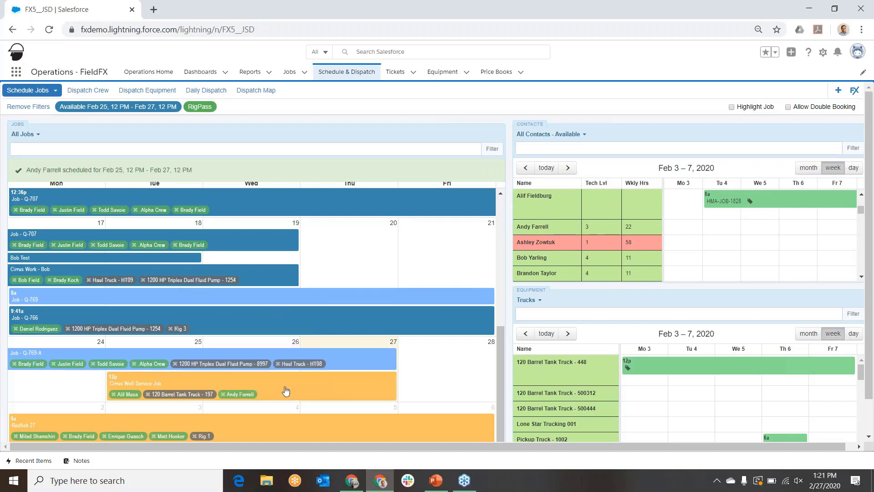
mouse_move(286, 391)
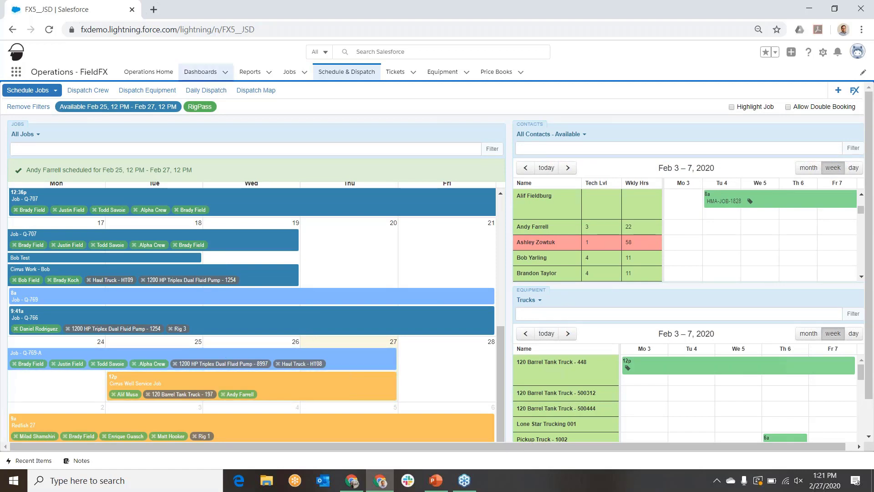
Step: On the daily dispatch board, assign the level 4 contact with 22 weekly hours to the Cirrus Well Service Job's Equipment Operator slot
click(212, 89)
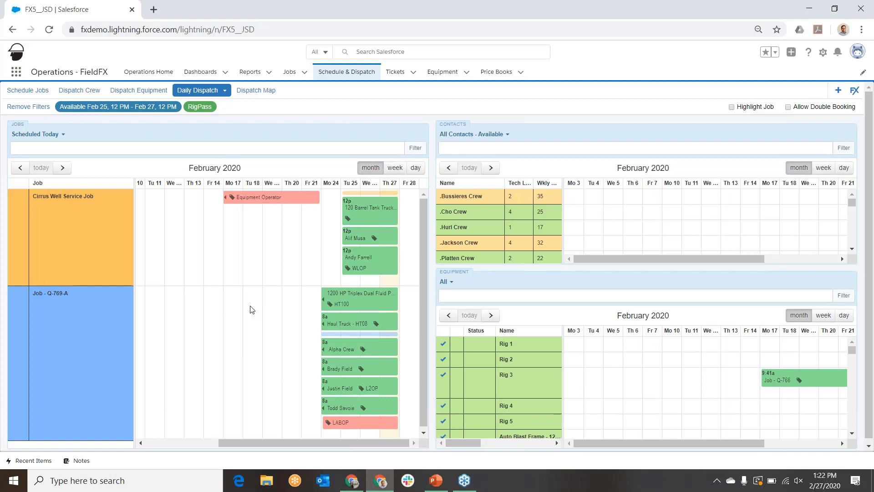
scroll(564, 223, down, 1)
scroll(595, 223, down, 3)
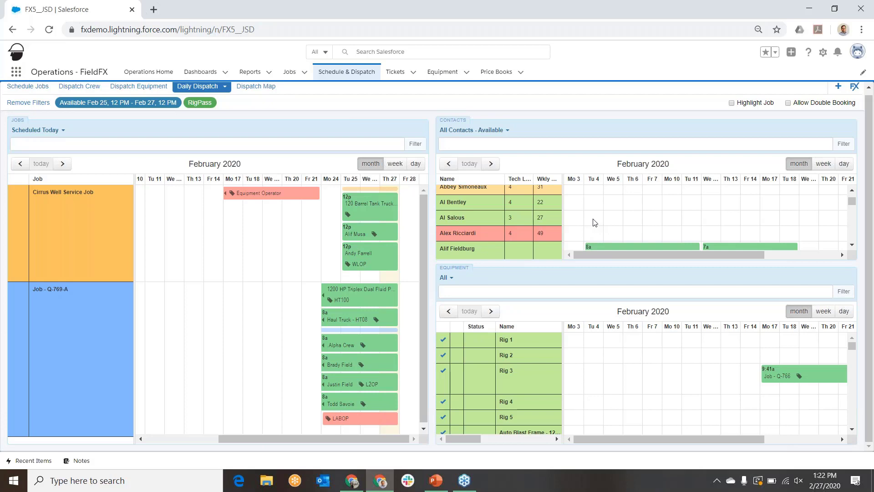
drag(453, 201, 277, 197)
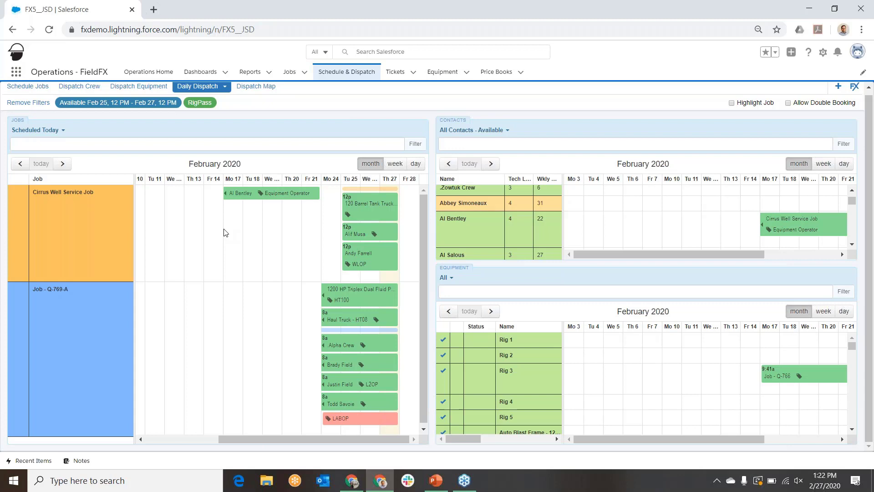
Step: Switch to the FieldFX web app and open the Job Safety Analysis form of the Cirrus Well Service Job
click(338, 478)
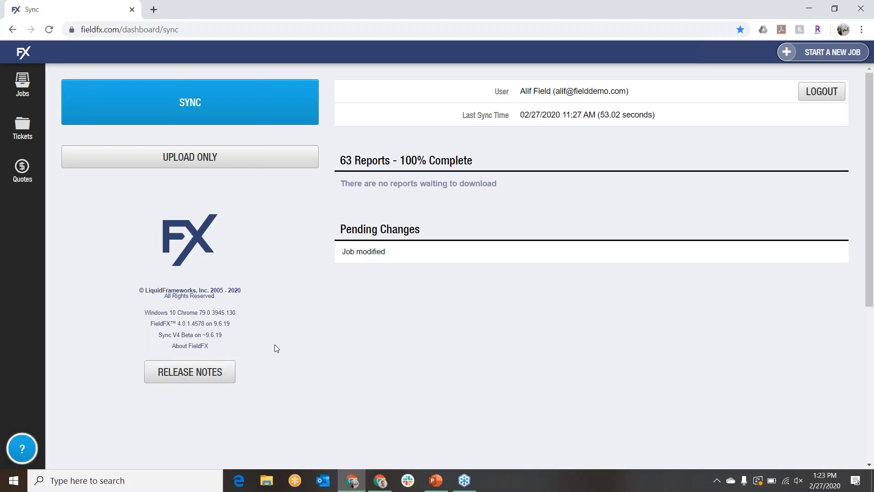
click(20, 93)
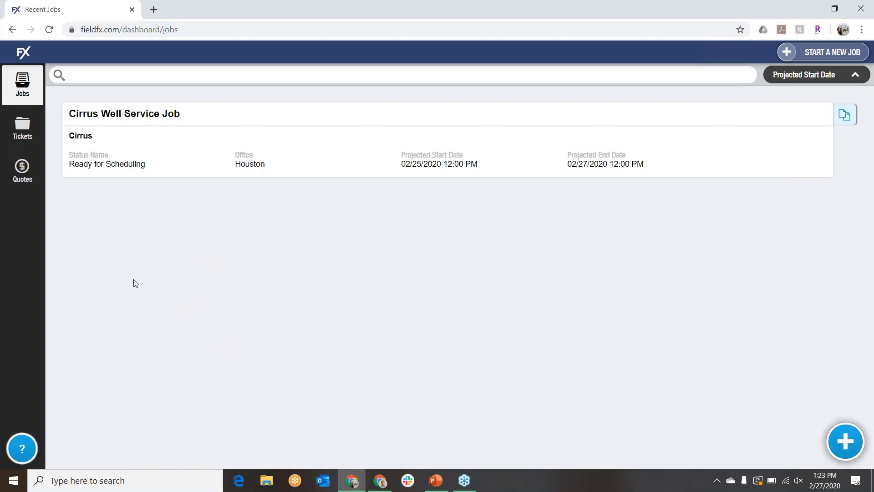
click(207, 151)
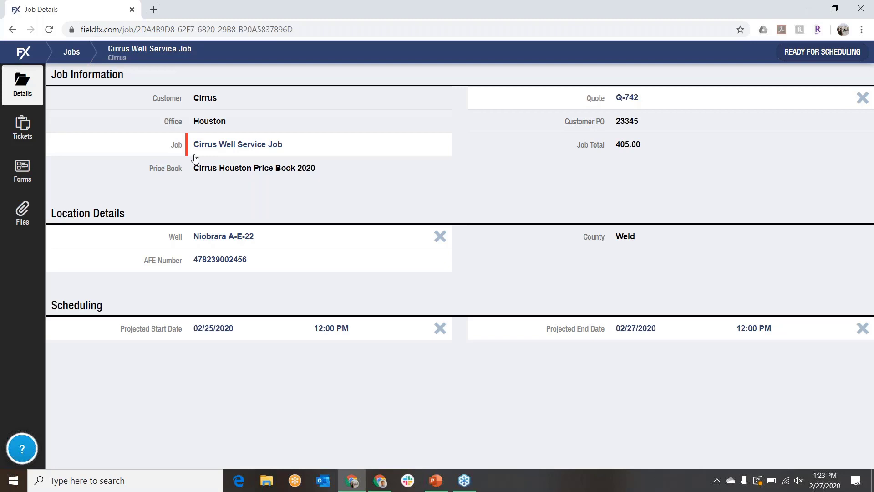
click(22, 174)
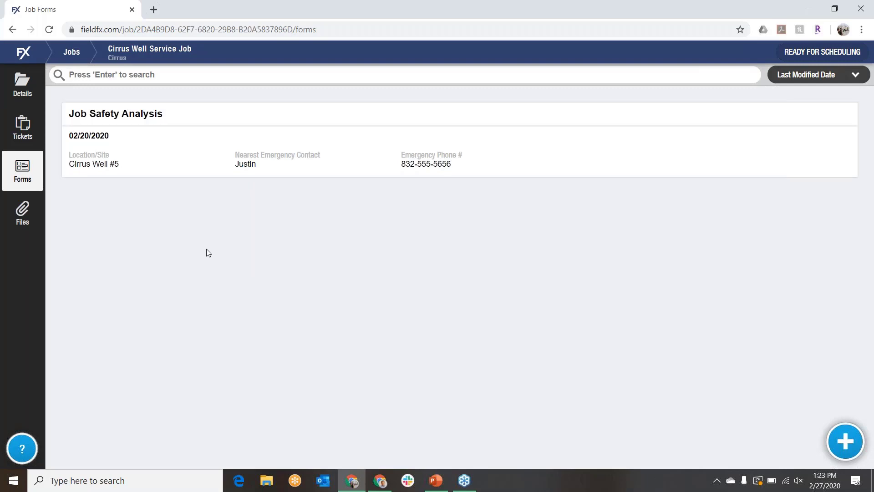
click(327, 151)
Step: Mark Skin Irritants as a potential hazard and Safety Glasses as required PPE on the Job Safety Analysis form
scroll(344, 298, down, 2)
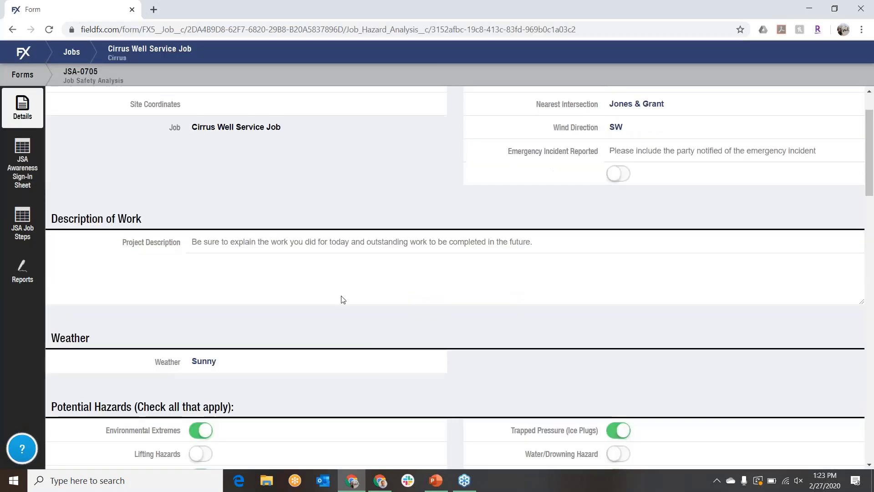
scroll(343, 300, down, 3)
click(197, 387)
scroll(197, 388, down, 2)
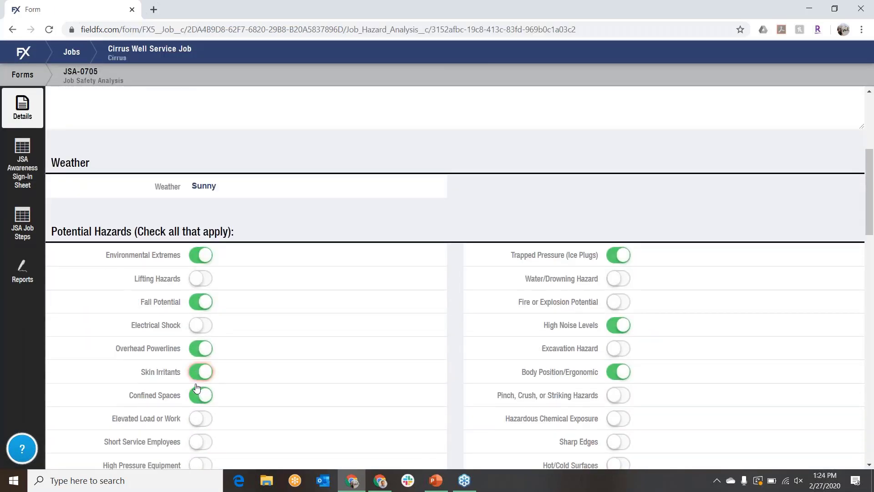
scroll(197, 387, down, 4)
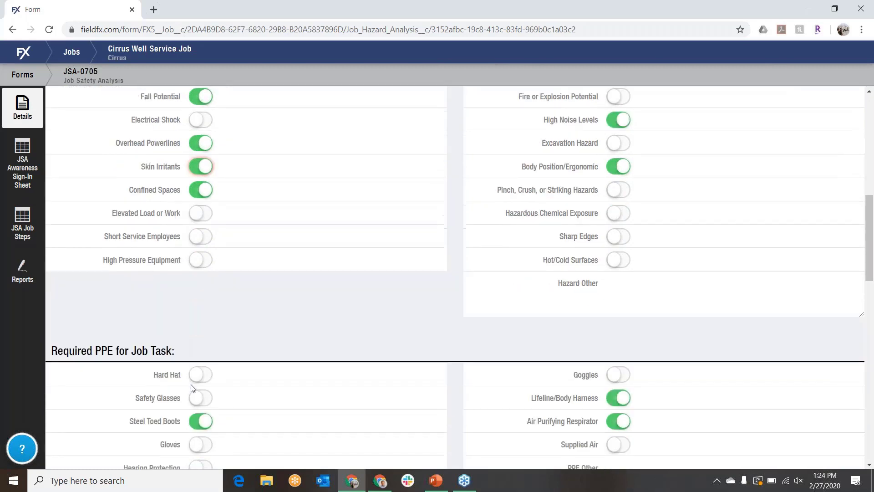
click(200, 388)
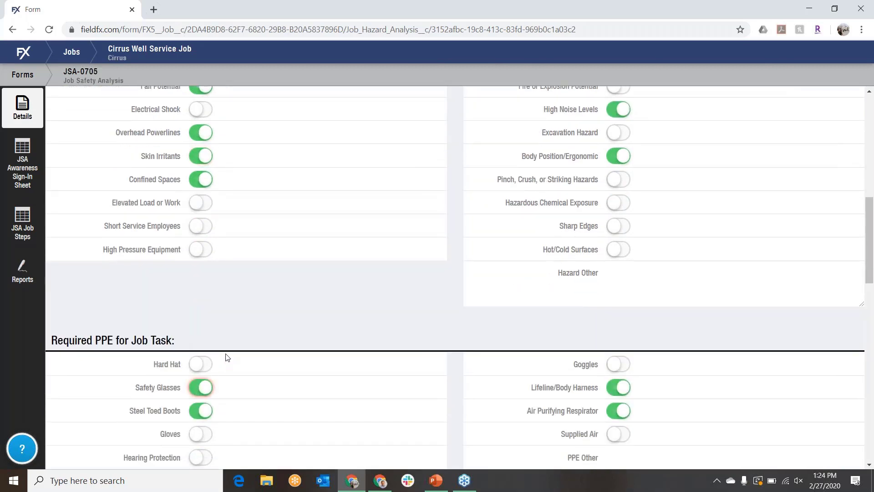
scroll(226, 355, up, 3)
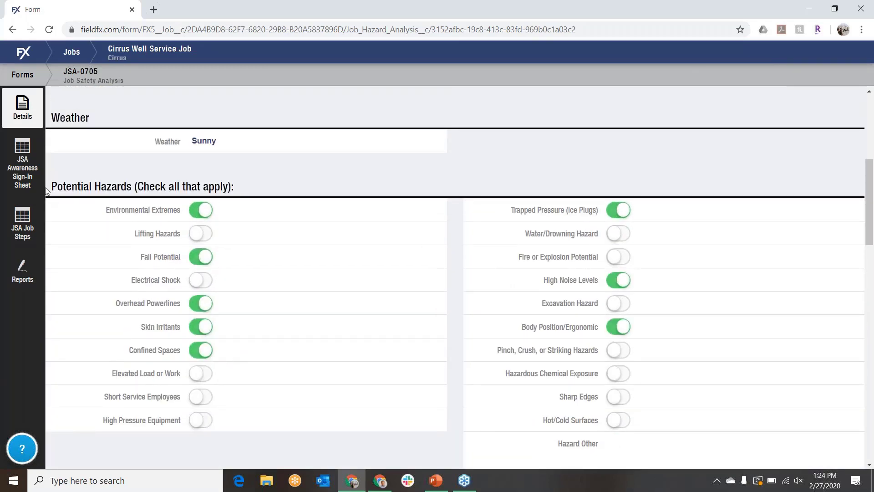
Step: Add an entry to the JSA Awareness Sign-In Sheet with the attendee's first name and the company Cirrus
click(31, 173)
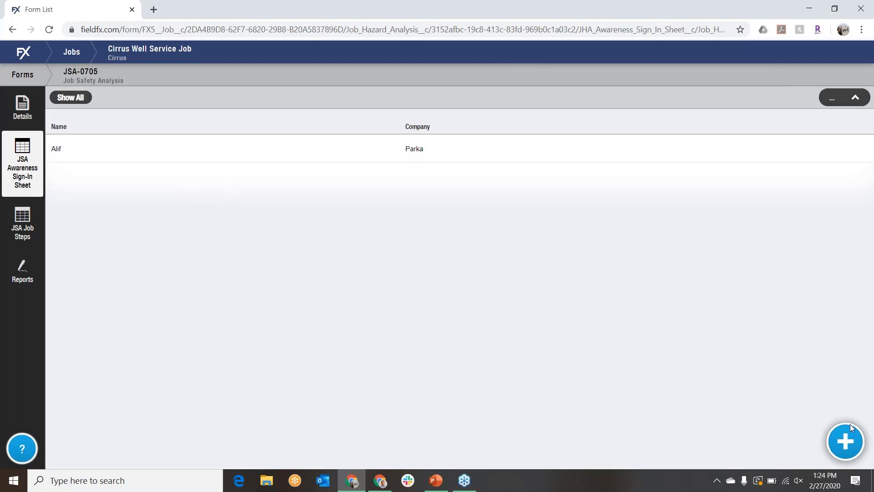
click(846, 440)
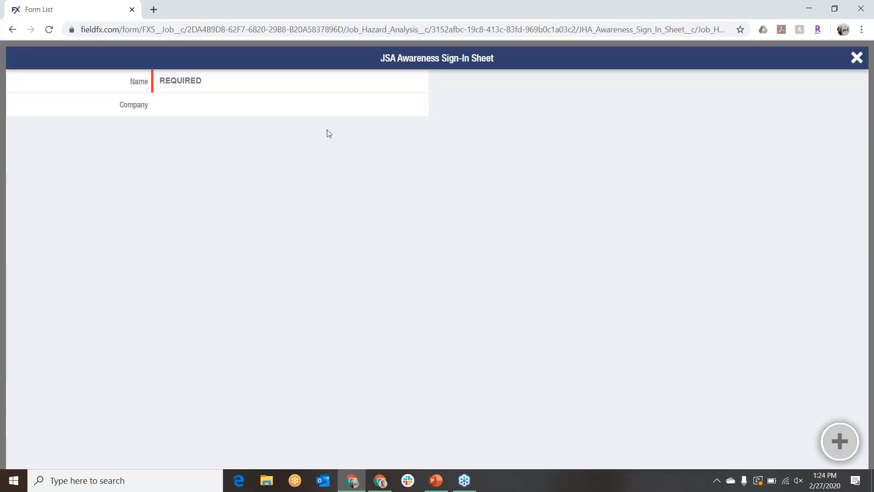
click(311, 86)
text(Justin)
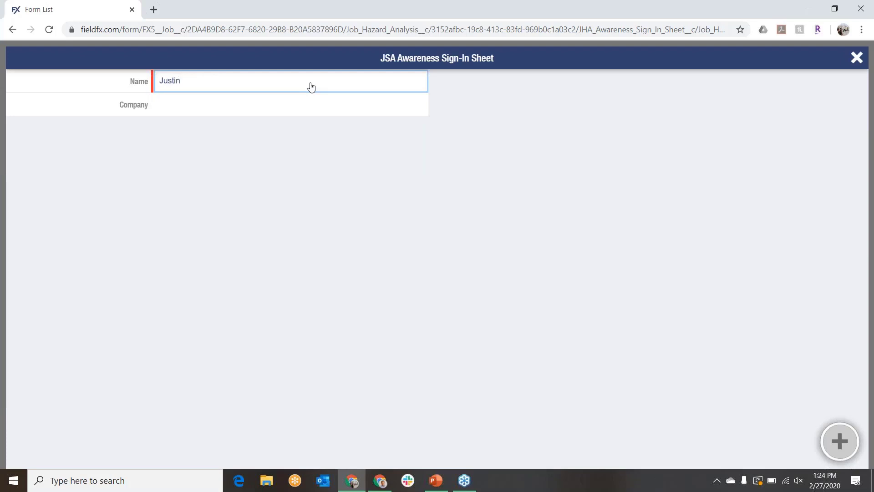
key(Tab)
text(Cirrus)
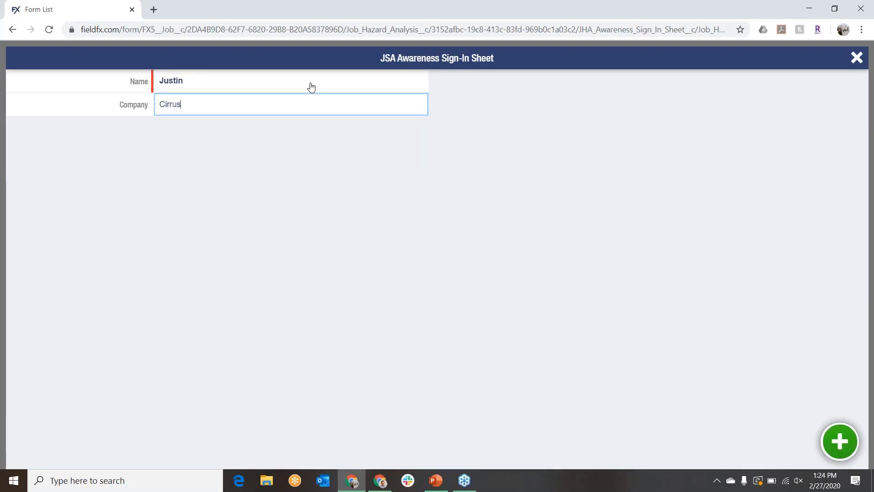
click(827, 437)
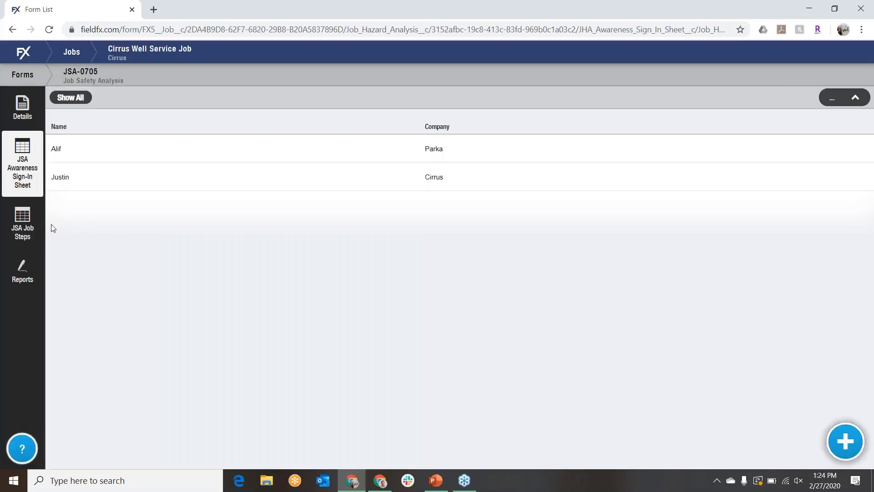
Step: Open the Job Safety Analysis report and draw the Parka attendee's signature on its sign-in sheet
click(23, 275)
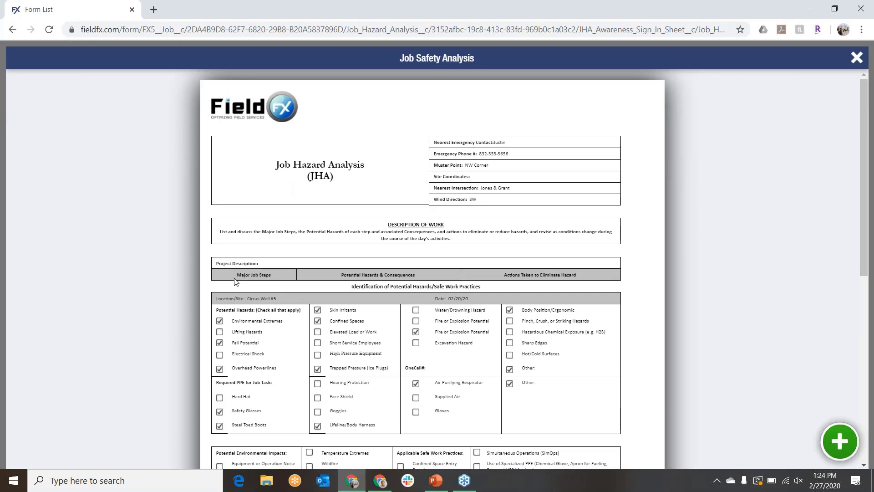
scroll(231, 278, down, 8)
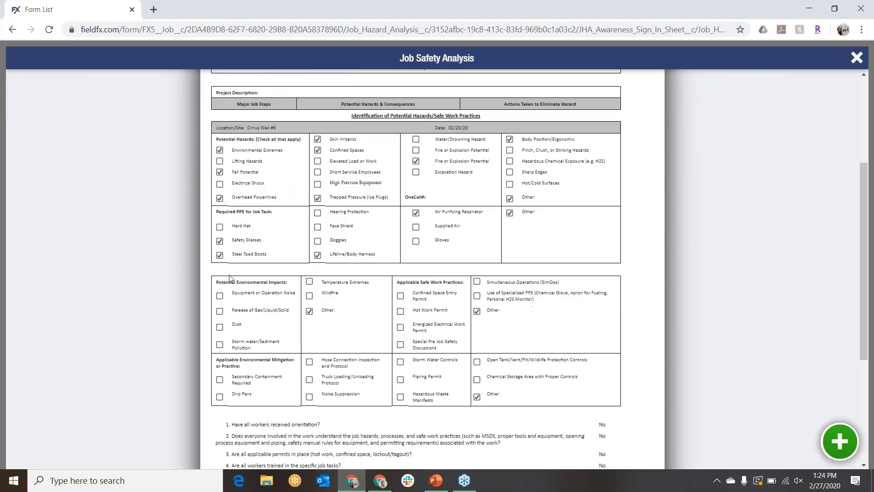
click(463, 351)
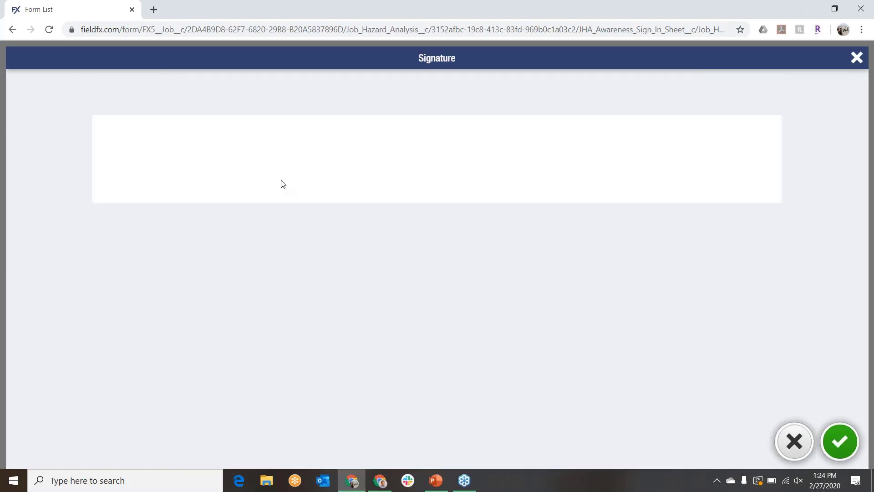
mouse_move(281, 180)
mouse_down()
mouse_move(396, 151)
mouse_move(467, 163)
mouse_up()
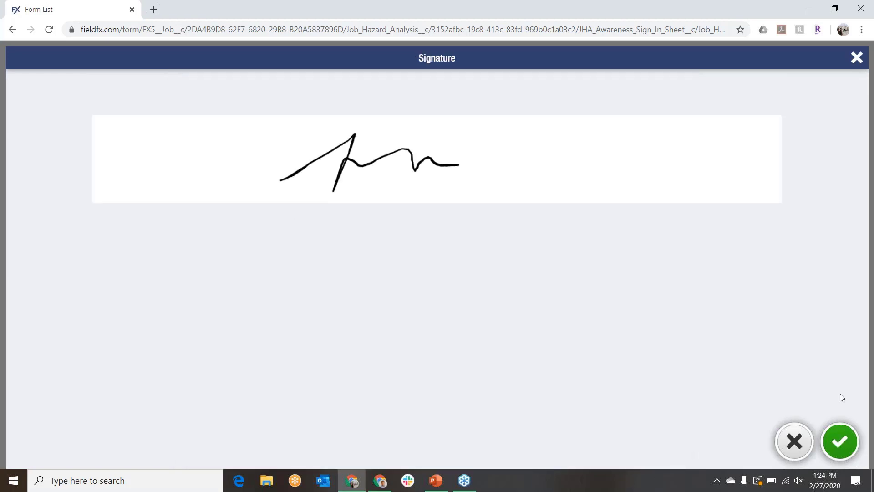
click(844, 438)
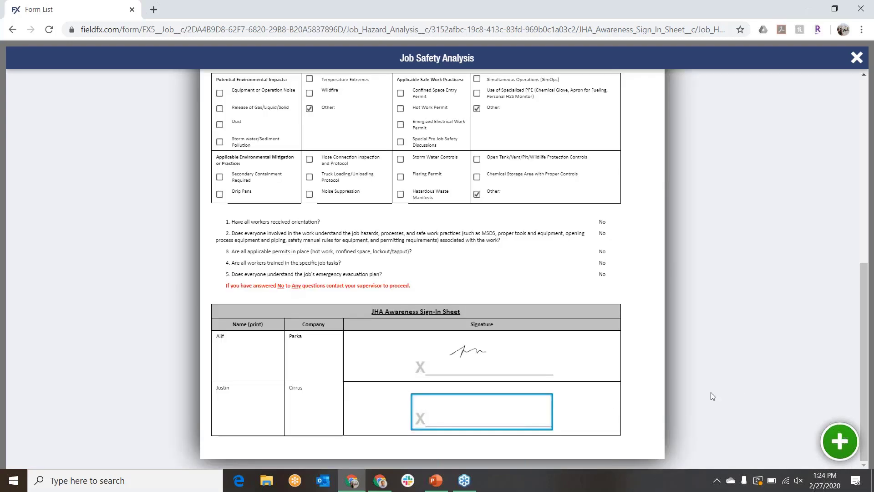
Step: Draw the Cirrus attendee's signature on the sign-in sheet, then generate and save the signed Job Safety Analysis report
click(461, 419)
mouse_move(191, 172)
mouse_down()
mouse_move(300, 152)
mouse_move(384, 164)
mouse_move(481, 154)
mouse_up()
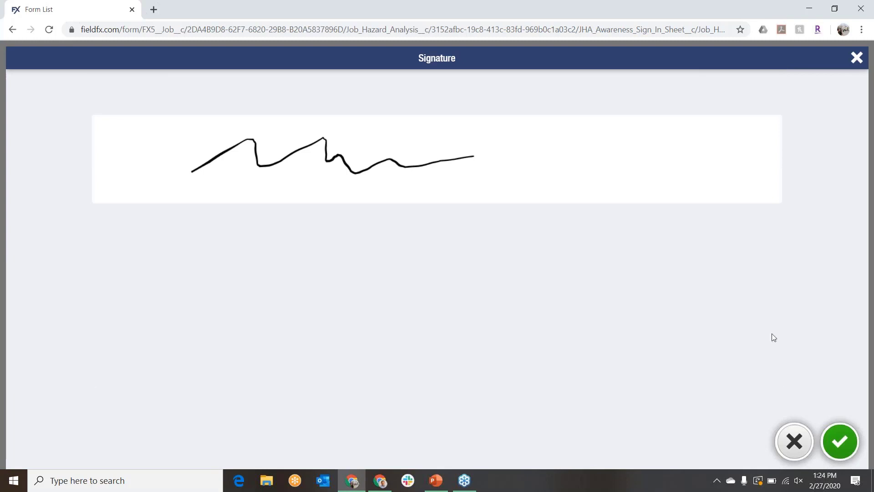
click(830, 430)
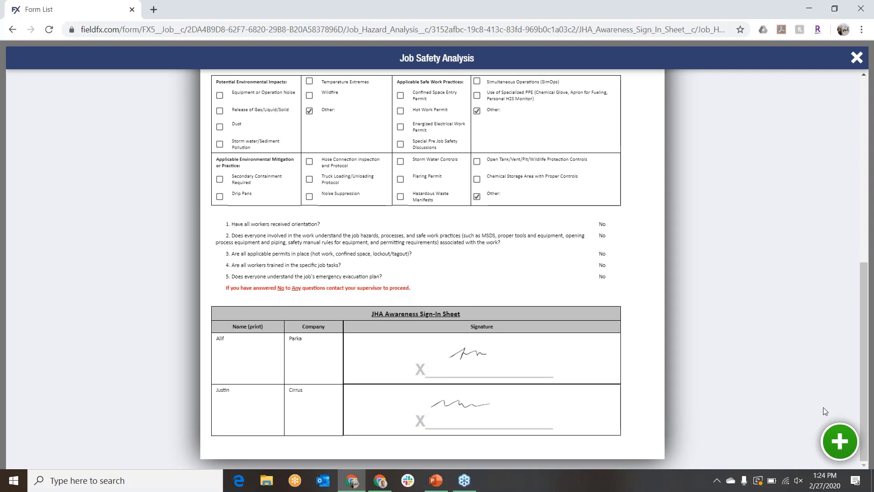
click(849, 437)
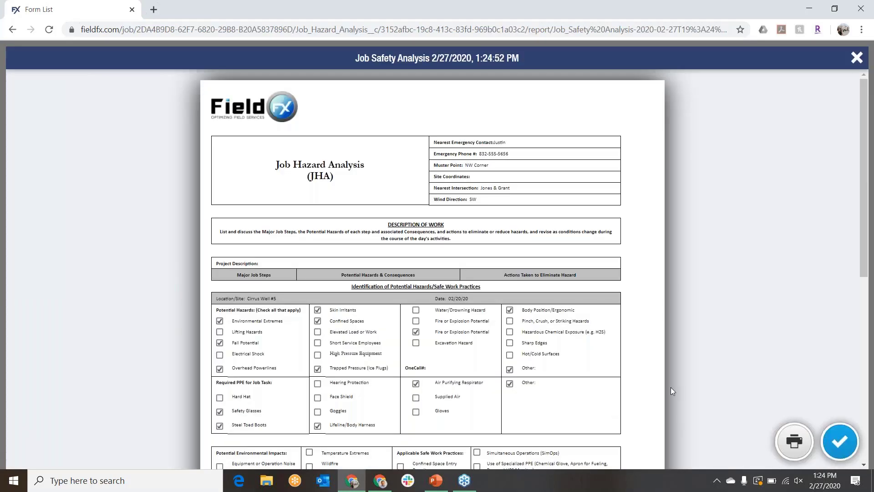
click(842, 442)
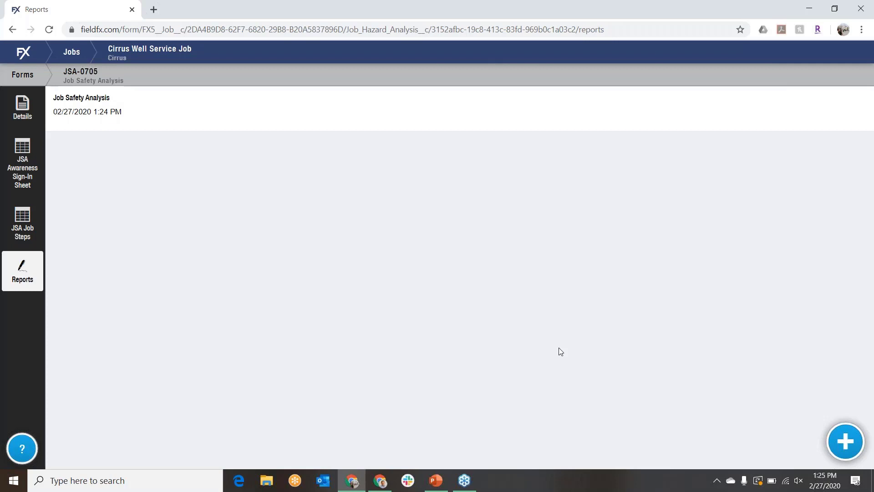
Step: Return to the Cirrus Well Service Job and open its in-progress ticket dated 02/24/2020
click(150, 53)
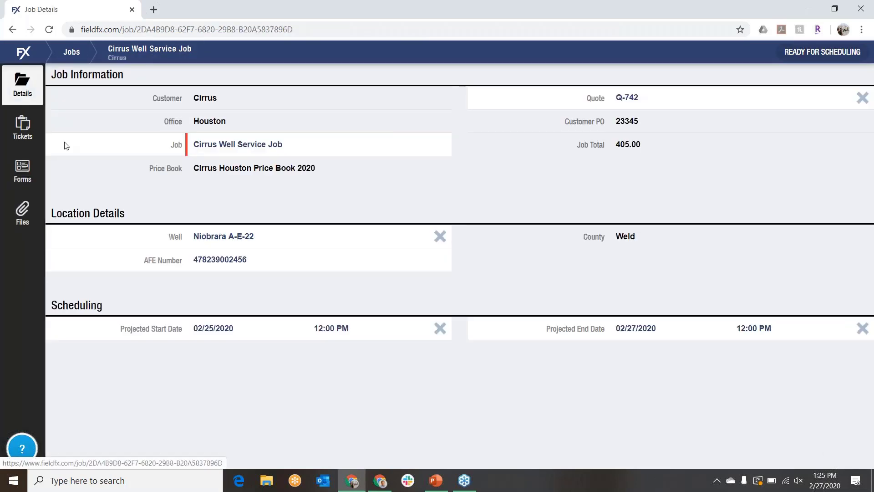
click(22, 130)
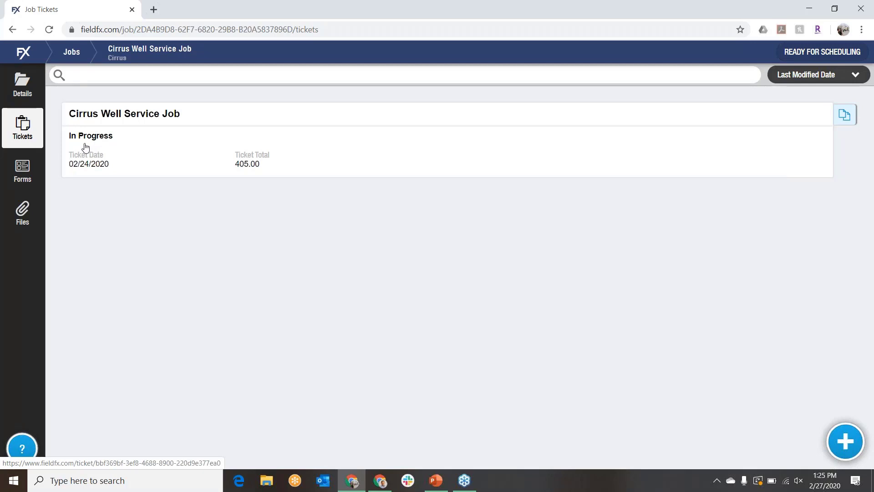
click(173, 128)
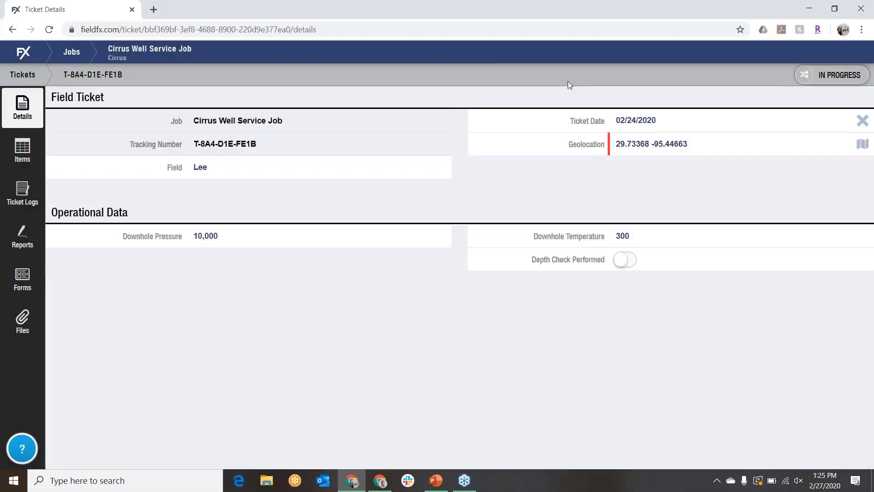
Step: Replace the field ticket's geolocation with newly captured location data
click(699, 145)
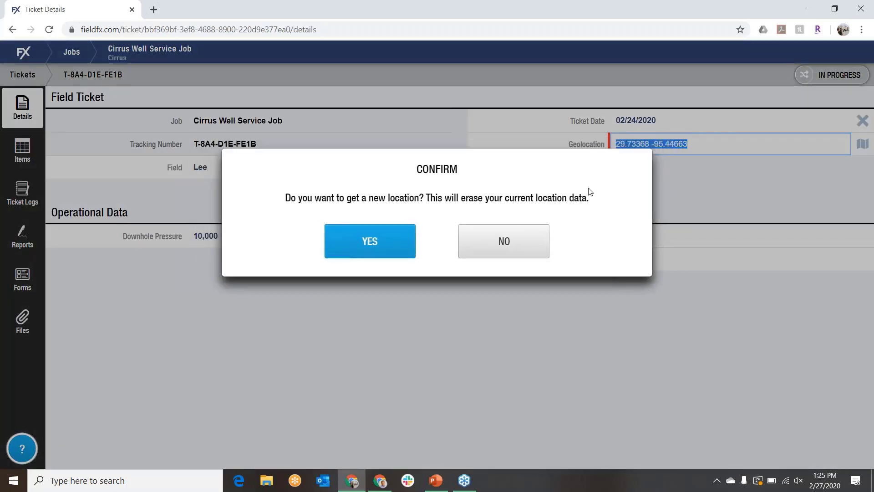
click(348, 248)
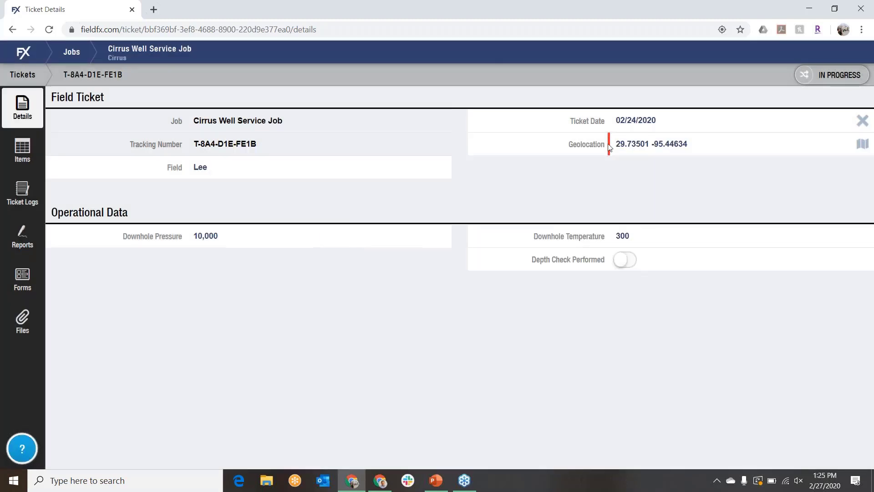
click(670, 150)
click(392, 228)
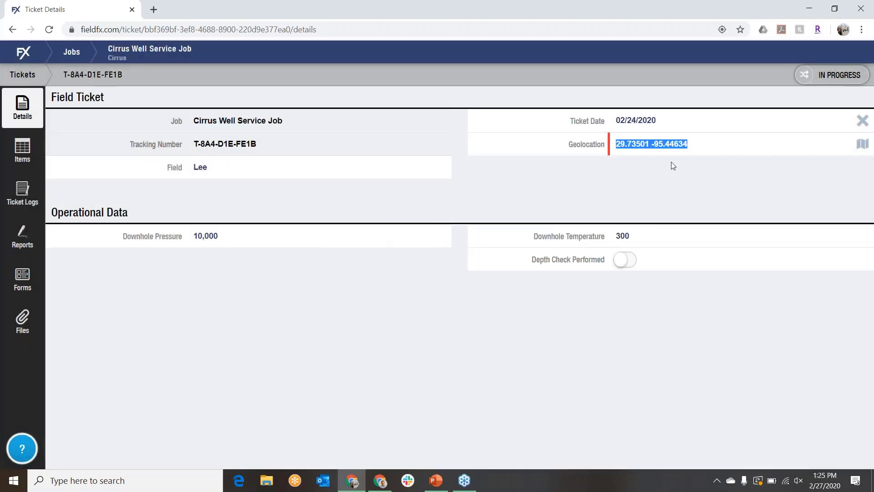
click(717, 145)
click(497, 256)
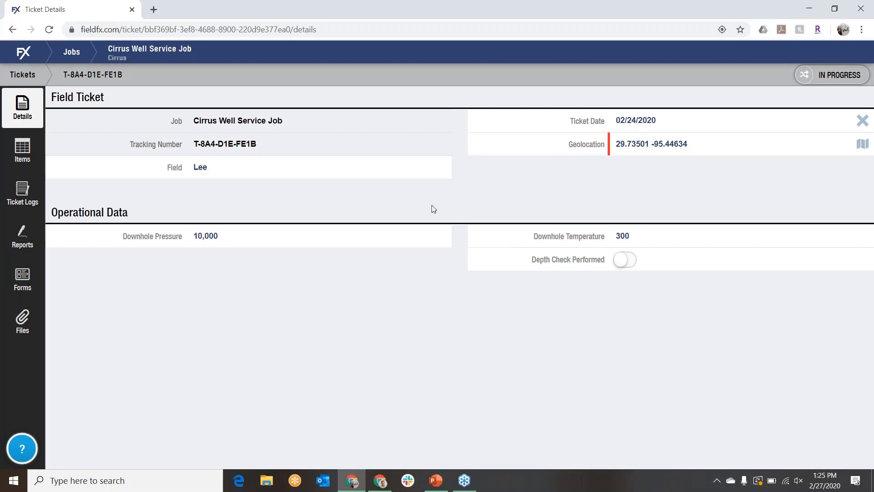
Step: Add the price book item "0.9 MI Tetra Steel 1200 - Pumping FB and Produced" to the ticket without entering extra details
click(23, 150)
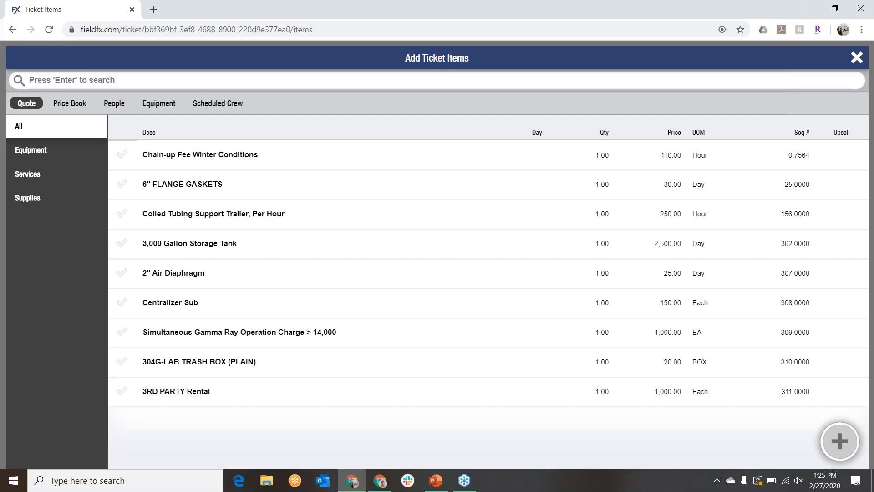
click(70, 104)
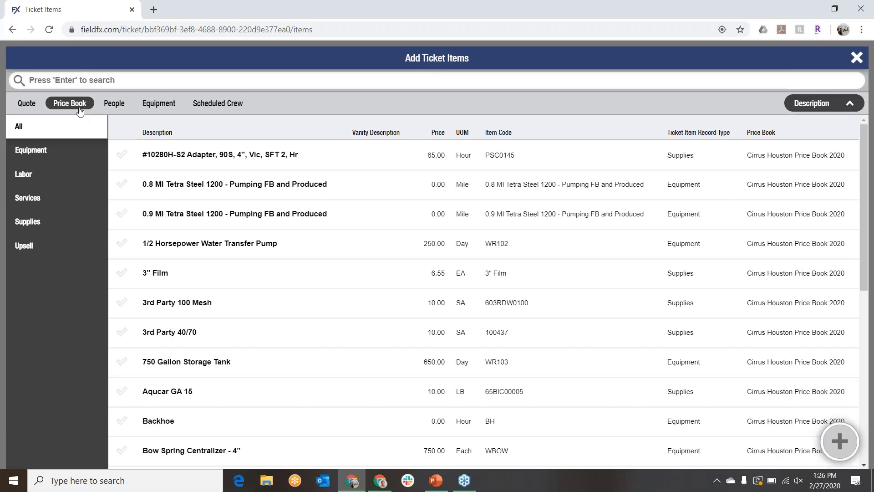
click(121, 214)
click(838, 440)
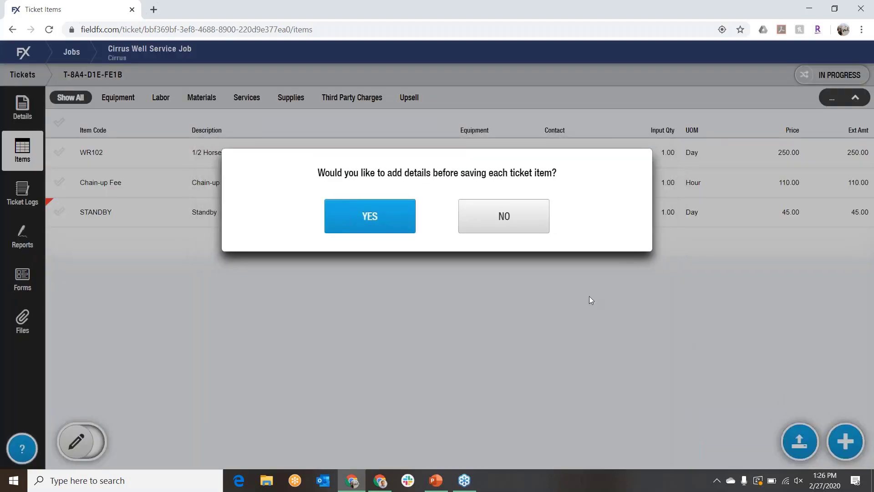
click(502, 223)
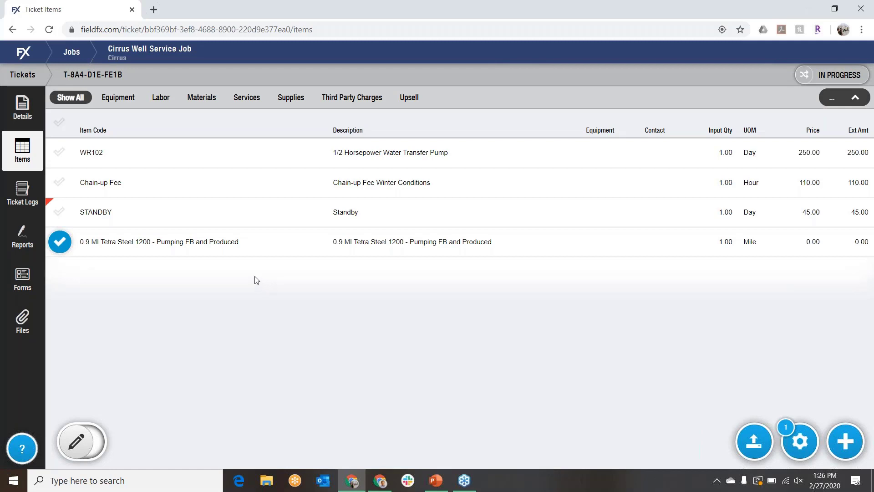
Step: Start a new NPT log in the ticket logs and fill its location with the current coordinates
click(39, 189)
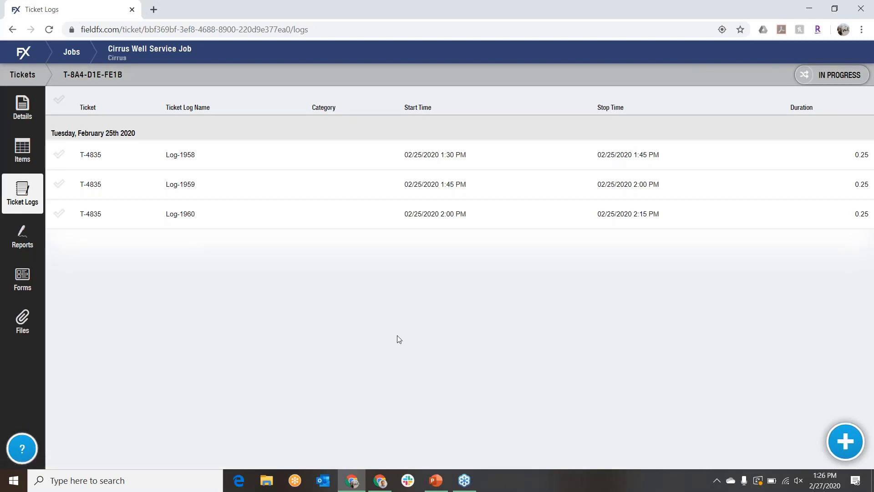
click(844, 437)
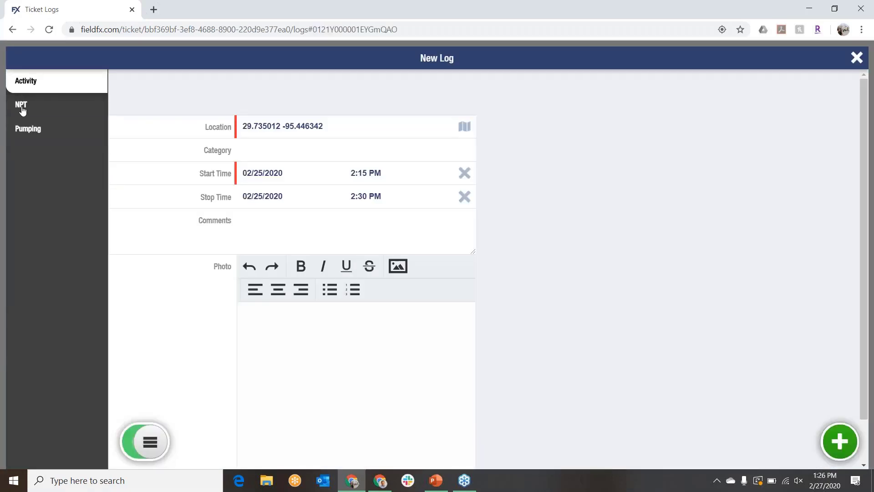
click(23, 112)
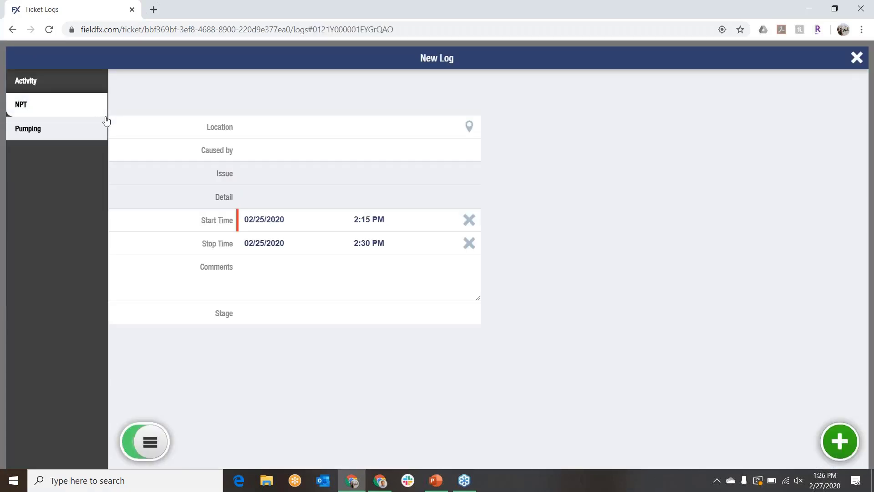
click(326, 133)
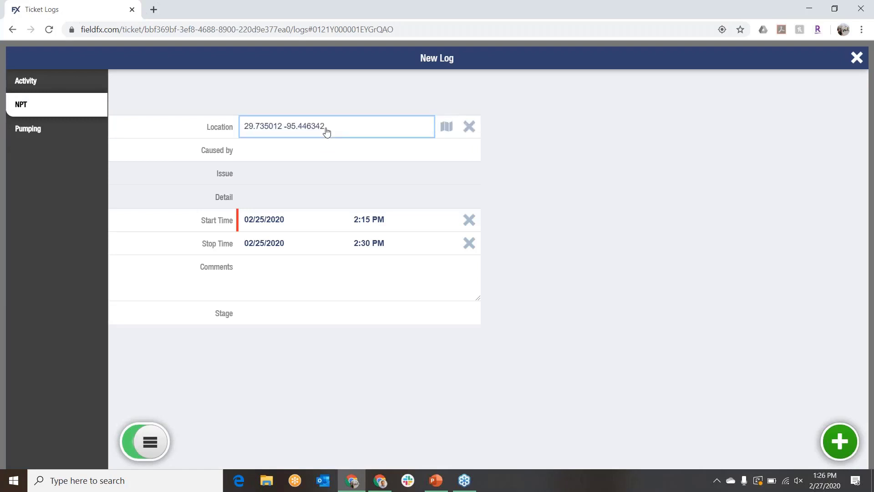
Step: Set the NPT log's cause to Equipment Failure - Own, issue to Pump and detail to Iron, and save the log
click(311, 156)
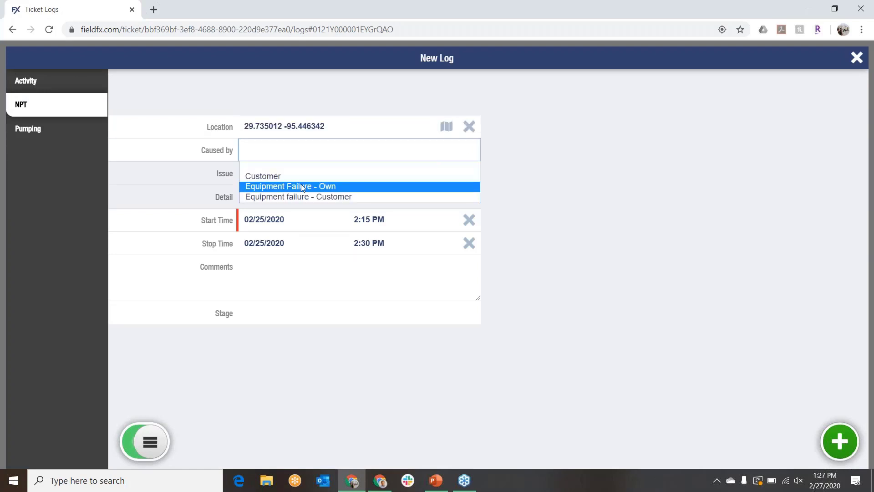
click(303, 187)
click(300, 177)
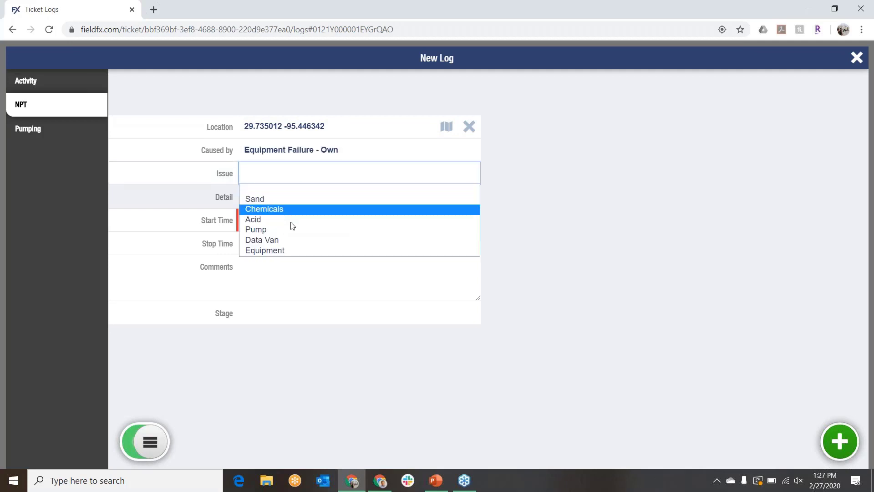
click(290, 233)
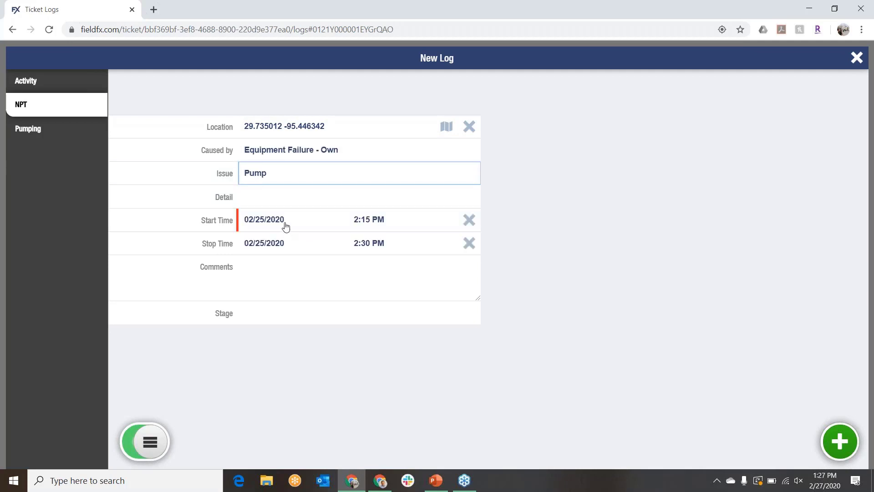
click(284, 202)
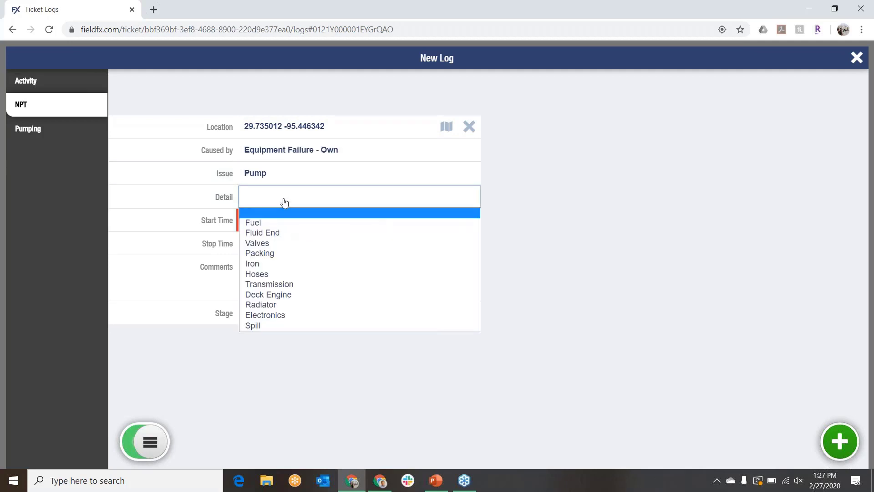
click(279, 264)
click(564, 269)
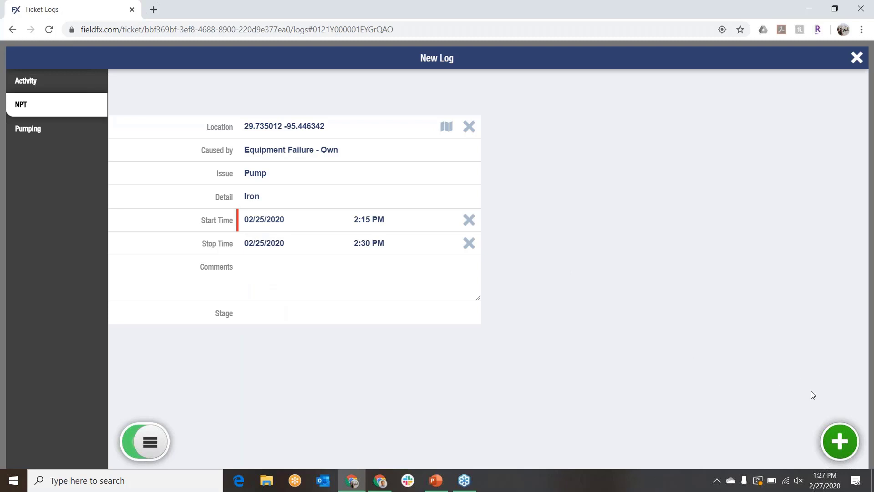
click(840, 439)
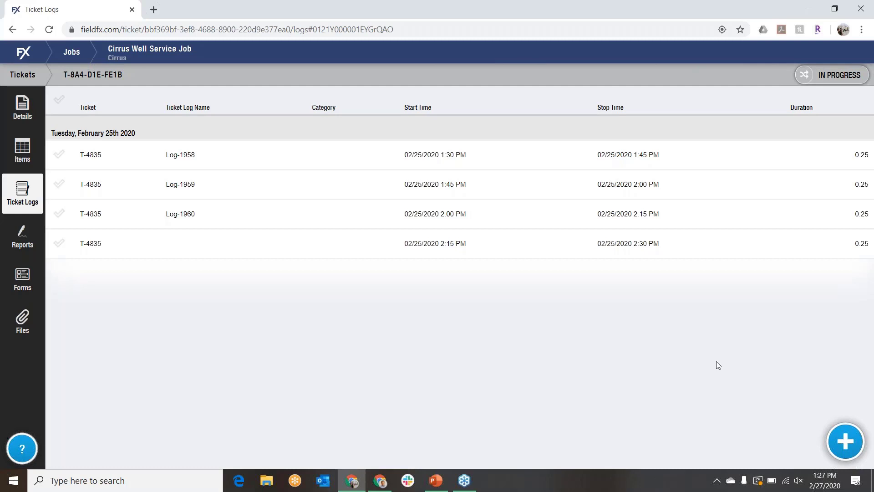
click(816, 76)
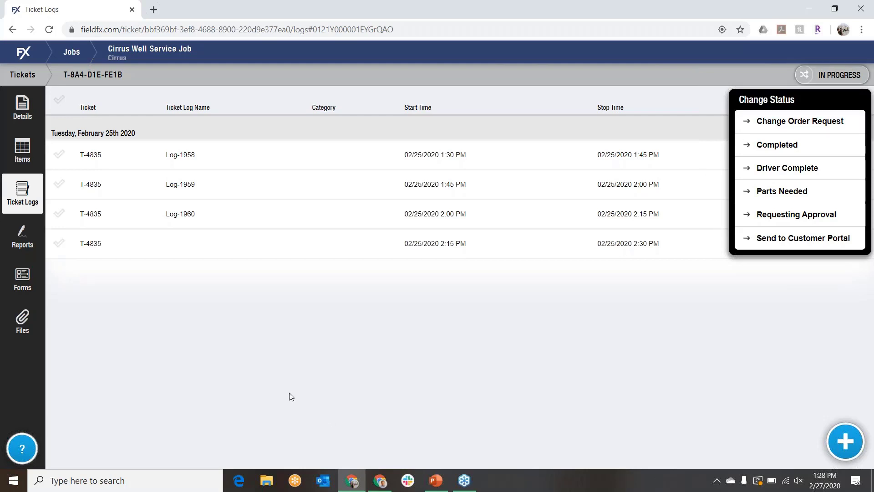
click(248, 396)
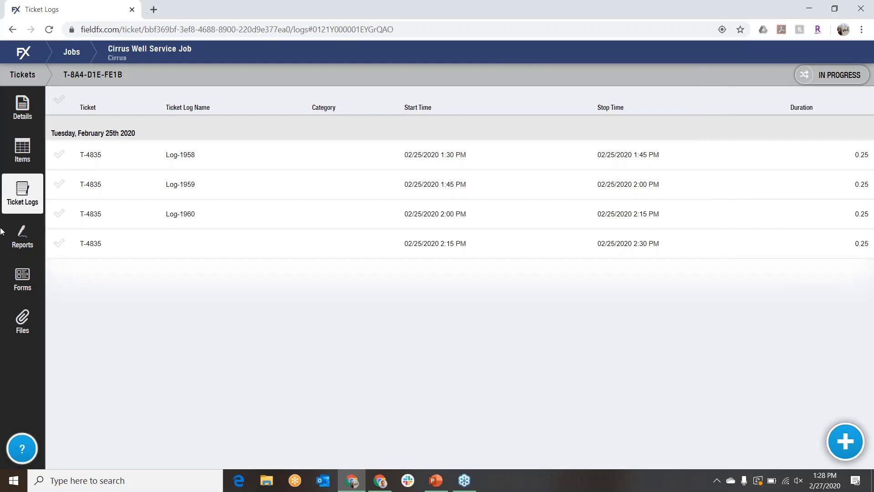
Step: Open the ticket's Field Ticket report and insert the Stamp image from the Desktop as the customer stamp
click(28, 242)
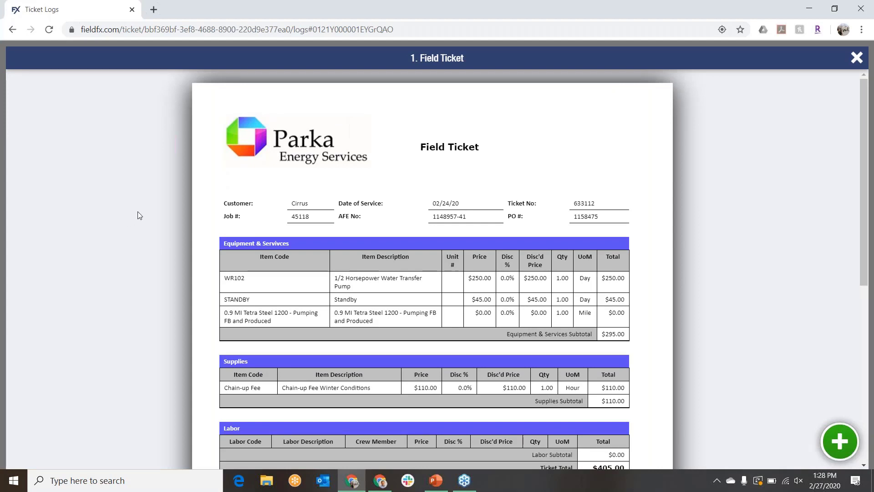
scroll(138, 214, down, 4)
scroll(183, 226, down, 3)
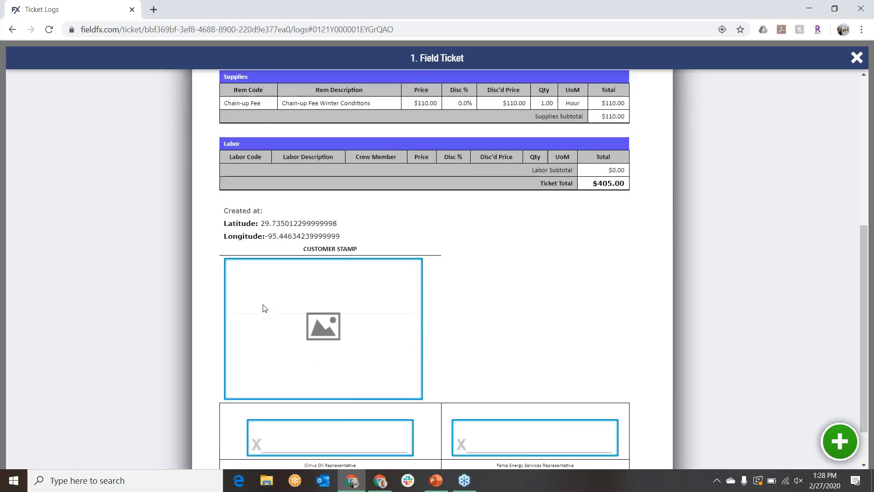
click(317, 327)
click(391, 201)
click(126, 80)
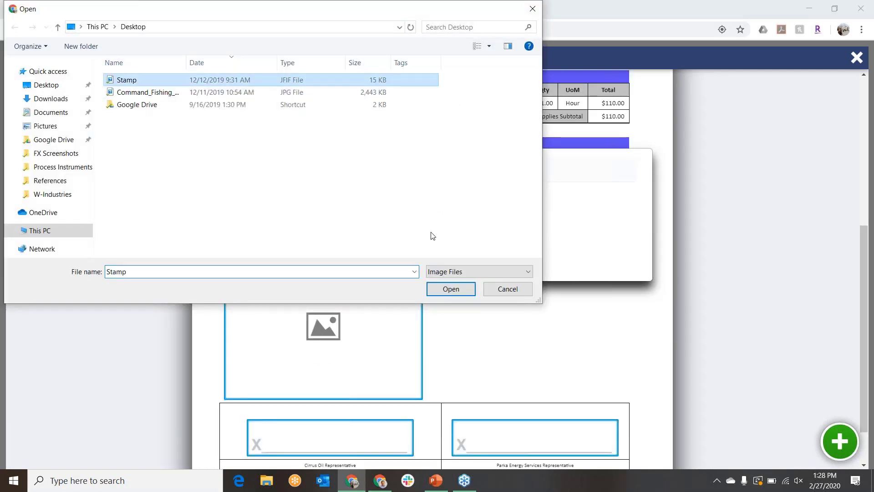
click(466, 291)
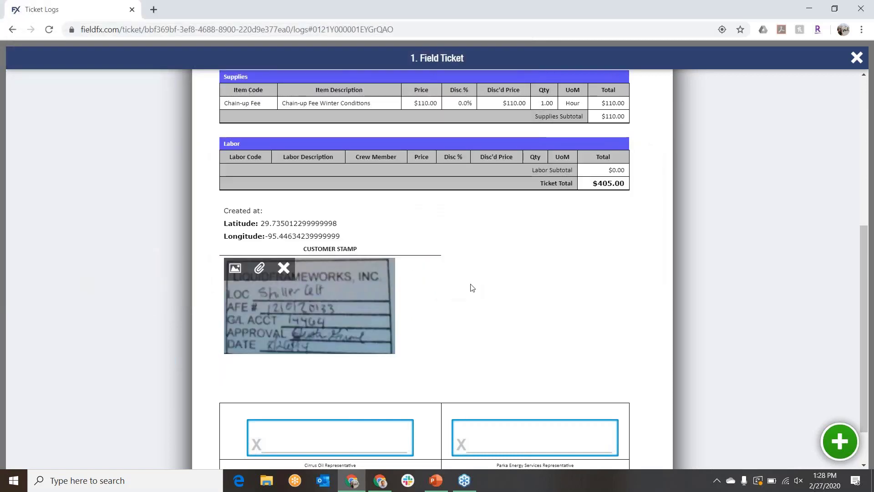
Step: Draw and accept the Cirrus Oil representative's signature on the Field Ticket report
scroll(473, 287, down, 2)
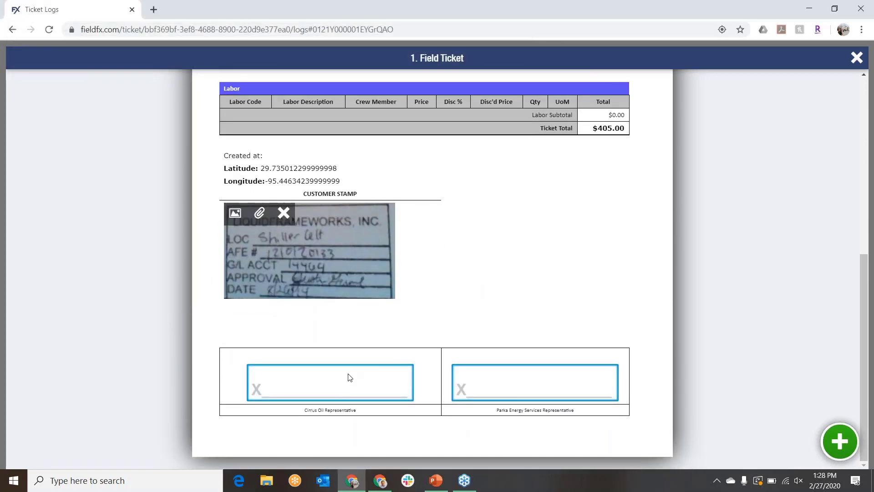
click(344, 386)
mouse_move(304, 182)
mouse_down()
mouse_move(378, 142)
mouse_move(487, 176)
mouse_up()
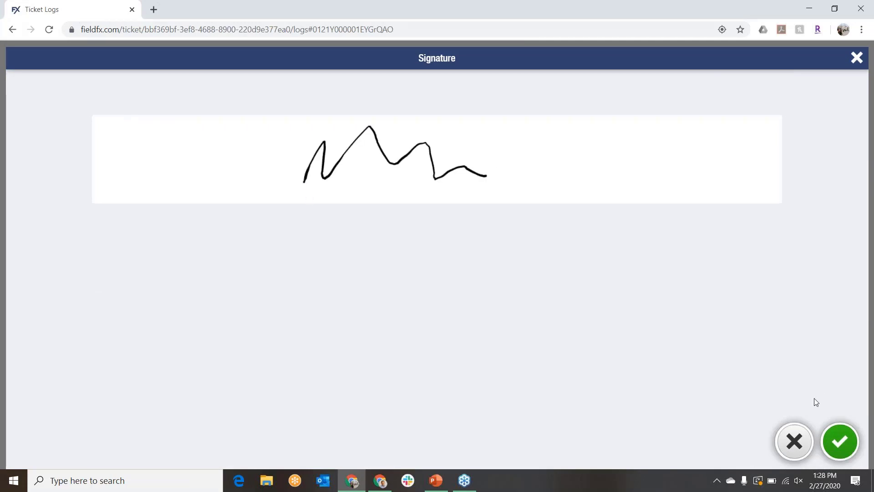
click(840, 441)
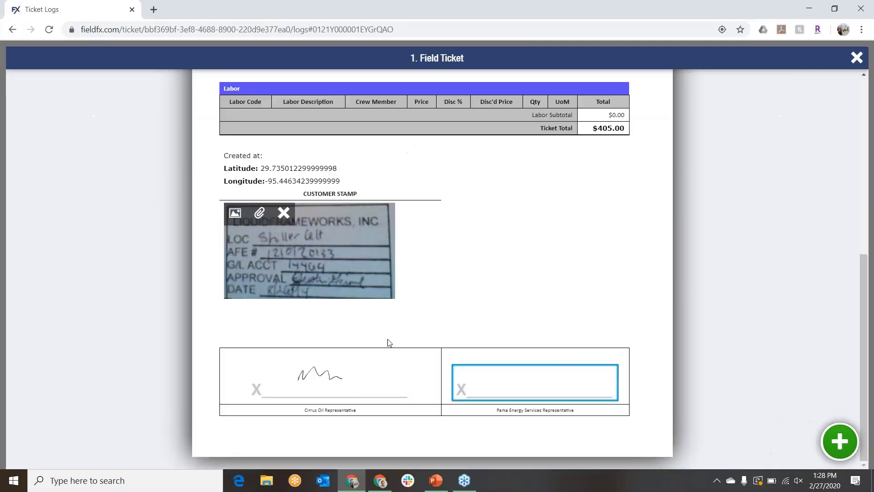
Step: Draw the Parka Energy Services representative's signature, then generate the signed Field Ticket report and close it
click(513, 384)
mouse_move(395, 173)
mouse_down()
mouse_move(458, 152)
mouse_move(485, 155)
mouse_up()
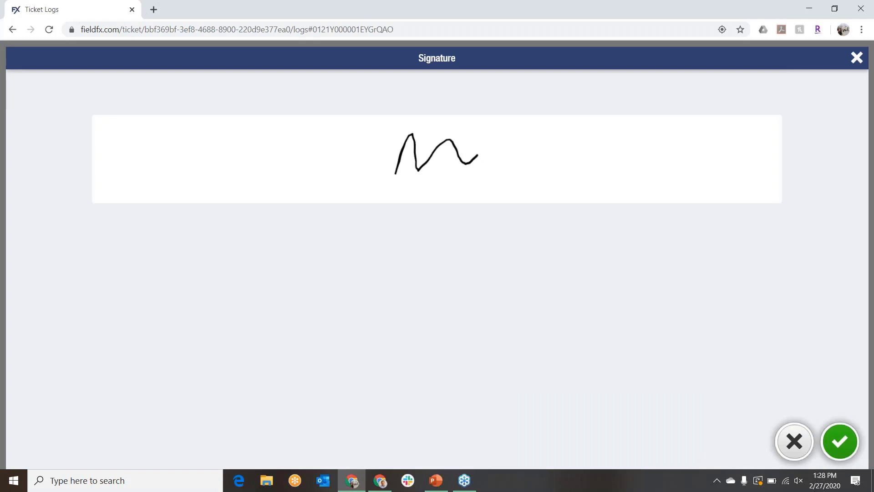
click(840, 440)
click(841, 442)
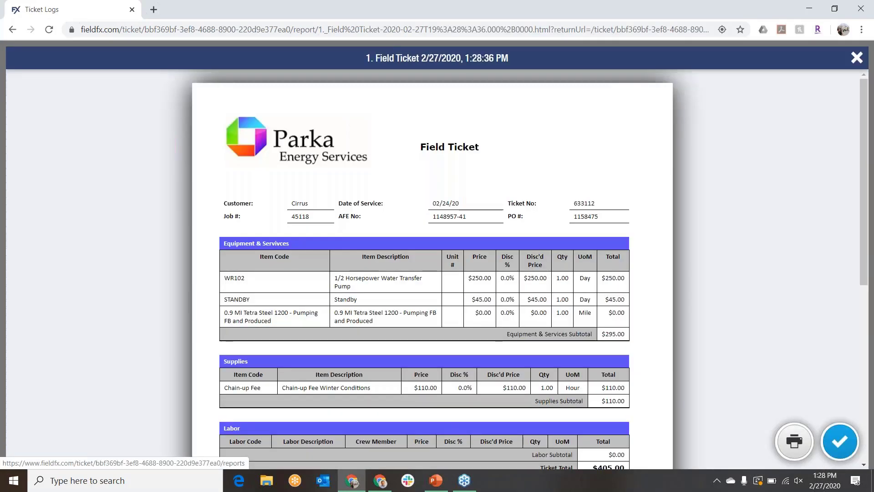
click(857, 58)
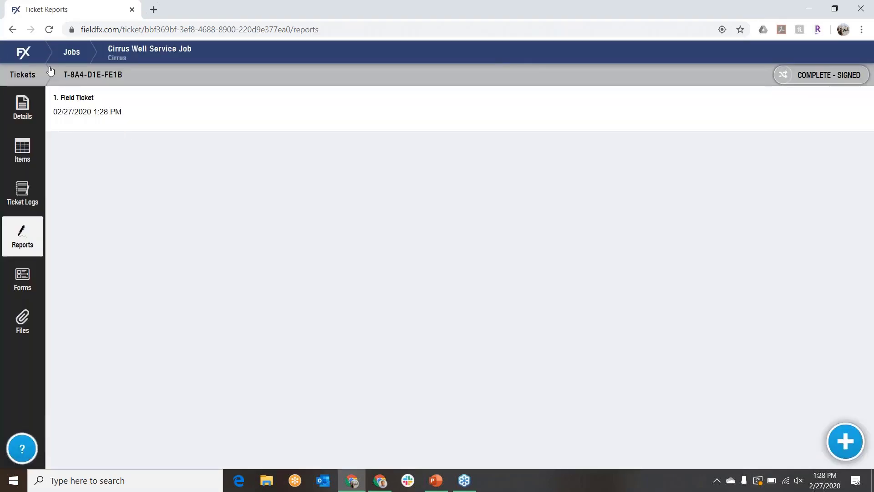
Step: Return to the FieldFX sync page, then switch to the Salesforce browser window and open the Accounting - FieldFX app
click(27, 51)
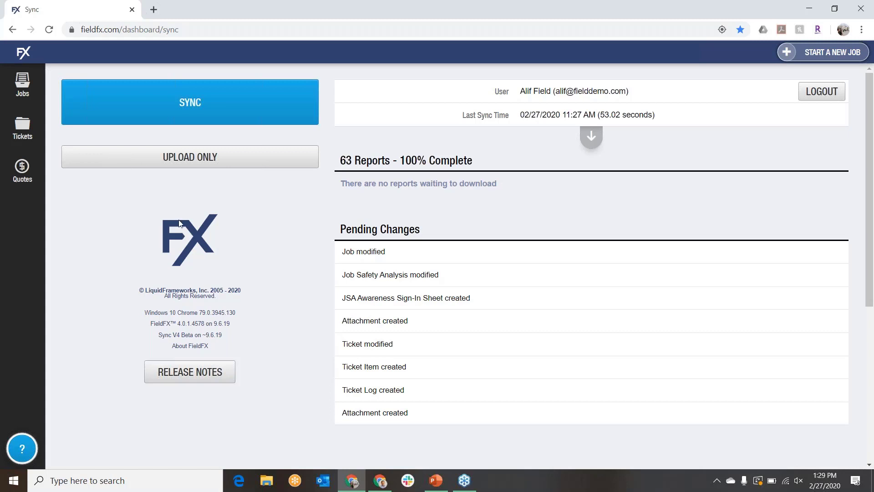
click(381, 481)
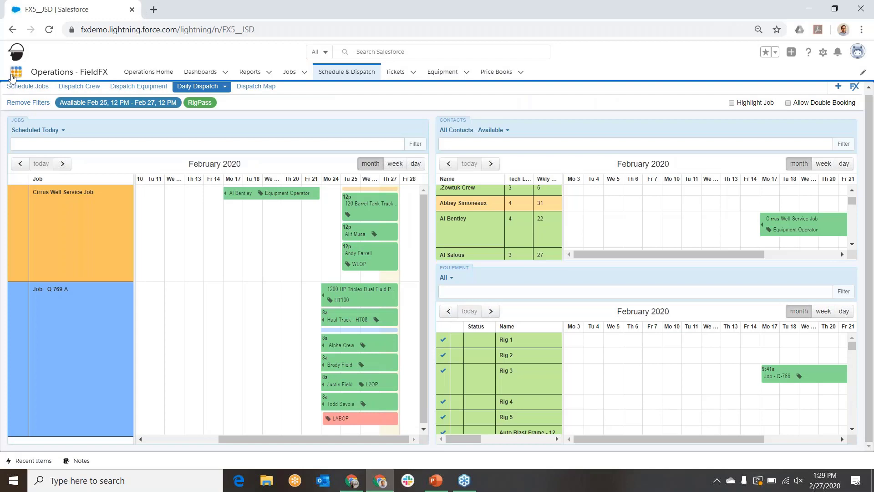
click(16, 72)
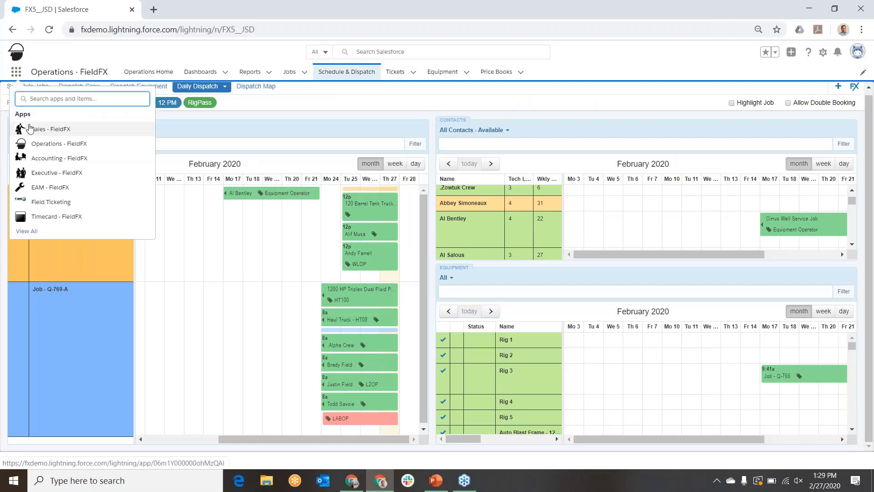
click(41, 158)
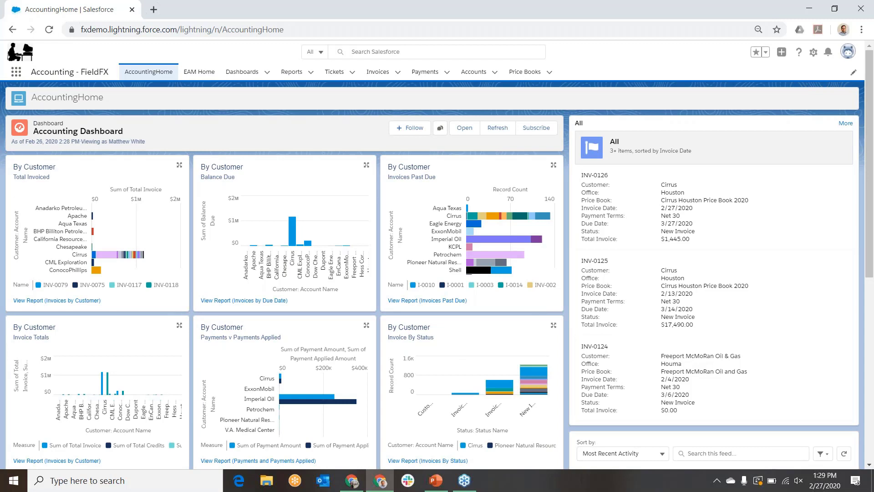
Step: Open the signed ticket for job Q-773 dated 2/26/2020 and move its status to Operations Approved
click(332, 76)
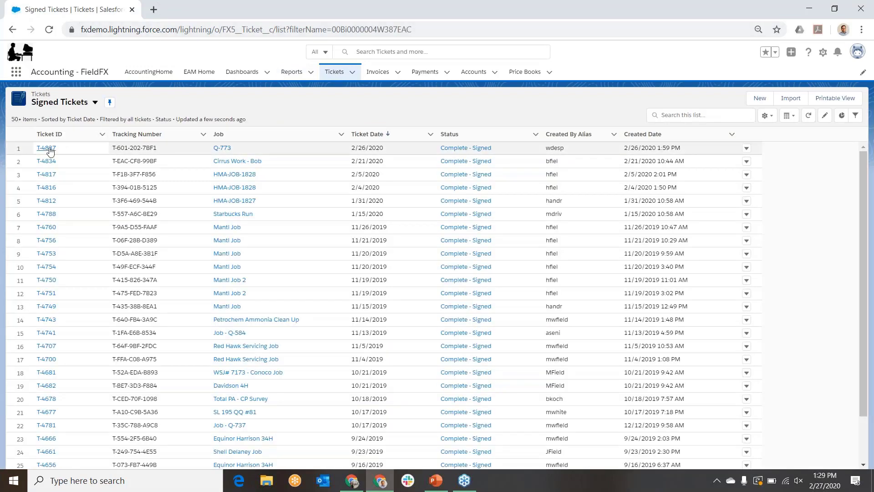
click(47, 148)
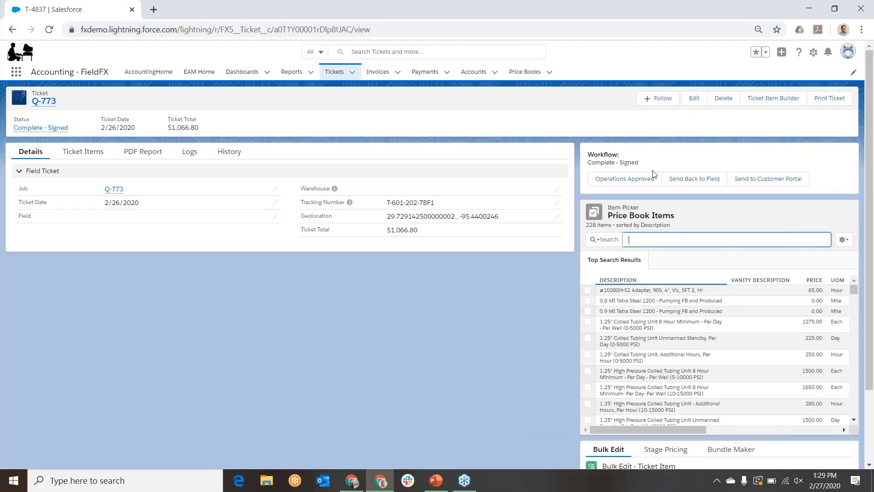
click(634, 181)
click(560, 282)
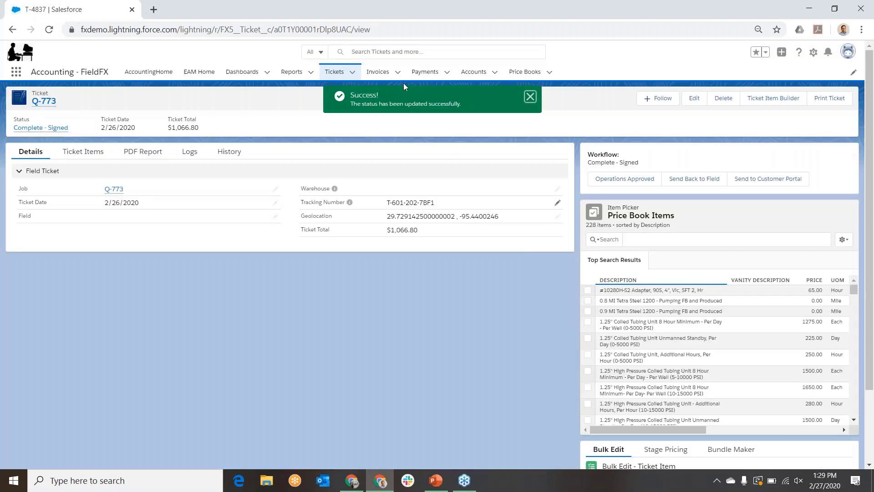
Step: Open the Cirrus invoice dated 2/27/2020 and examine its invoice items and their 4 Way Match columns
click(373, 73)
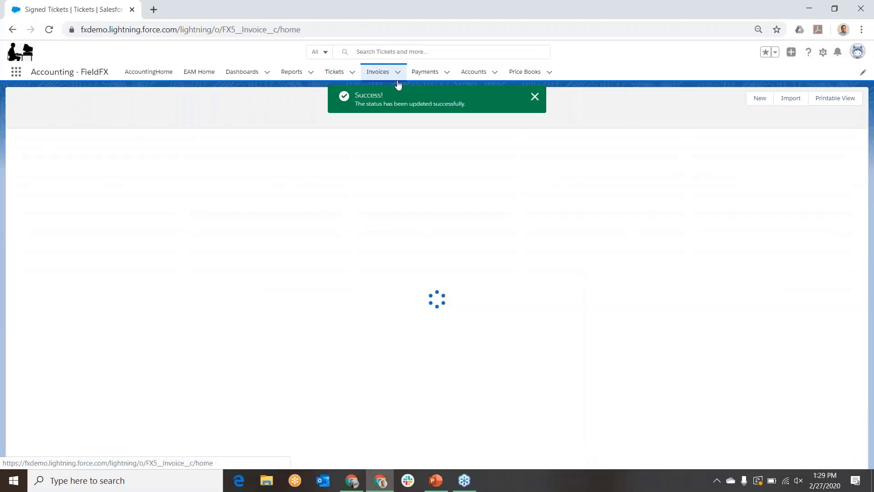
click(70, 147)
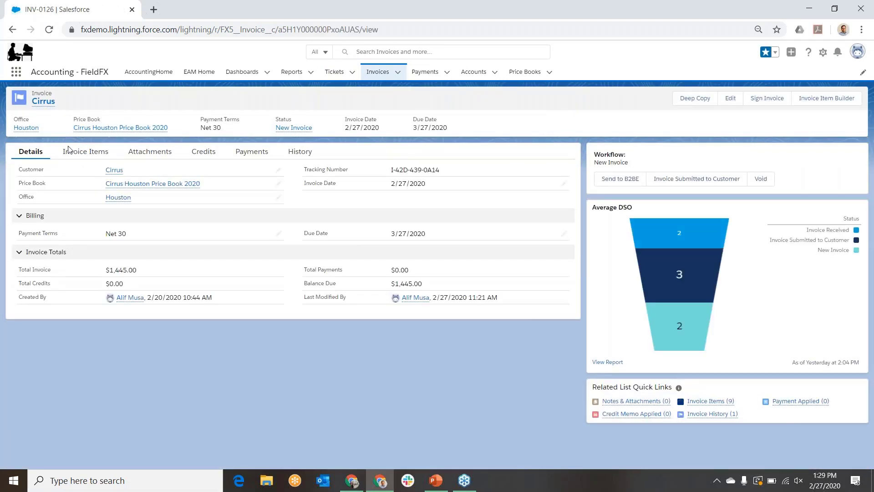
click(82, 150)
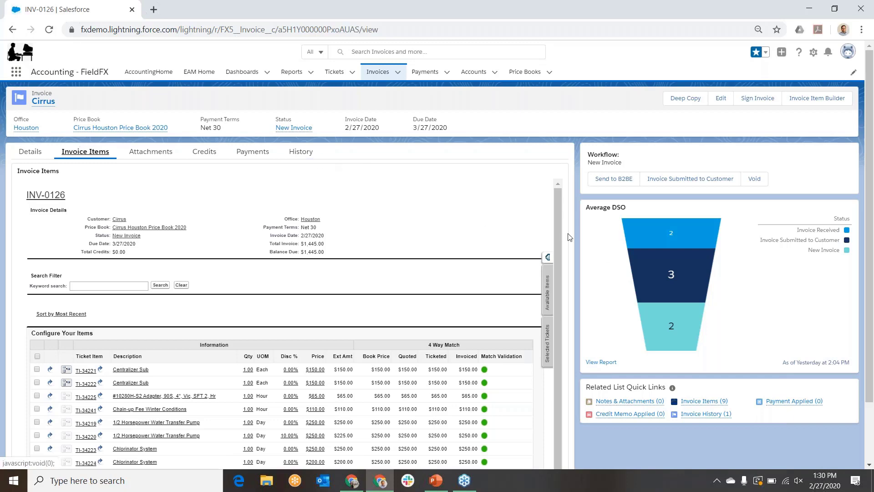
scroll(568, 237, down, 2)
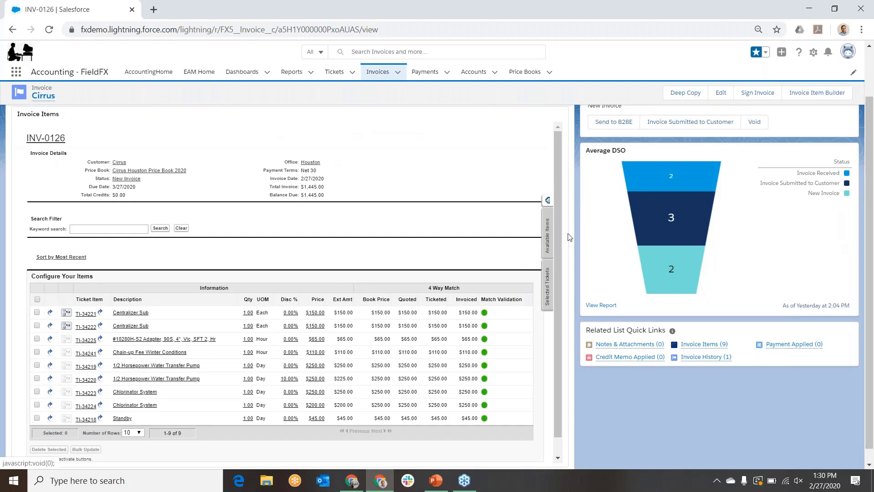